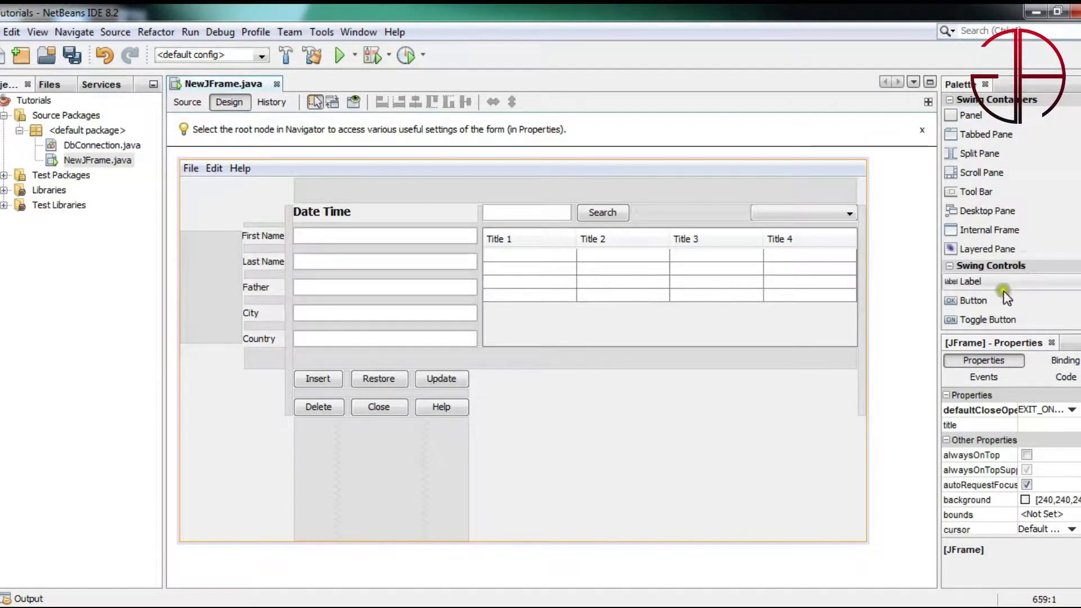
# Step: Add a new button to the right of Update and widen it under the table
pyautogui.click(975, 301)
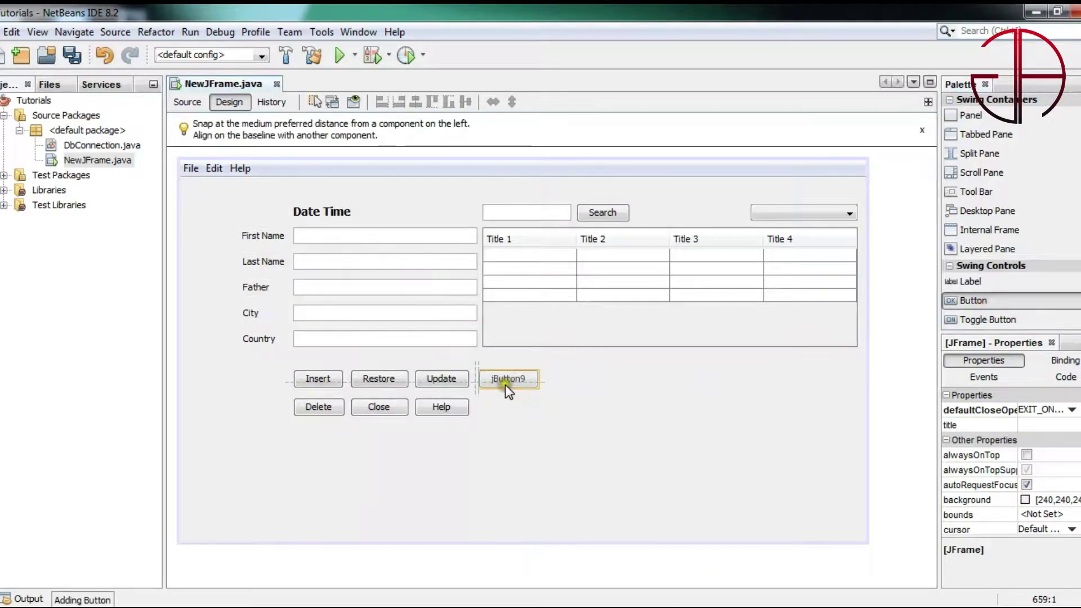
pyautogui.click(822, 376)
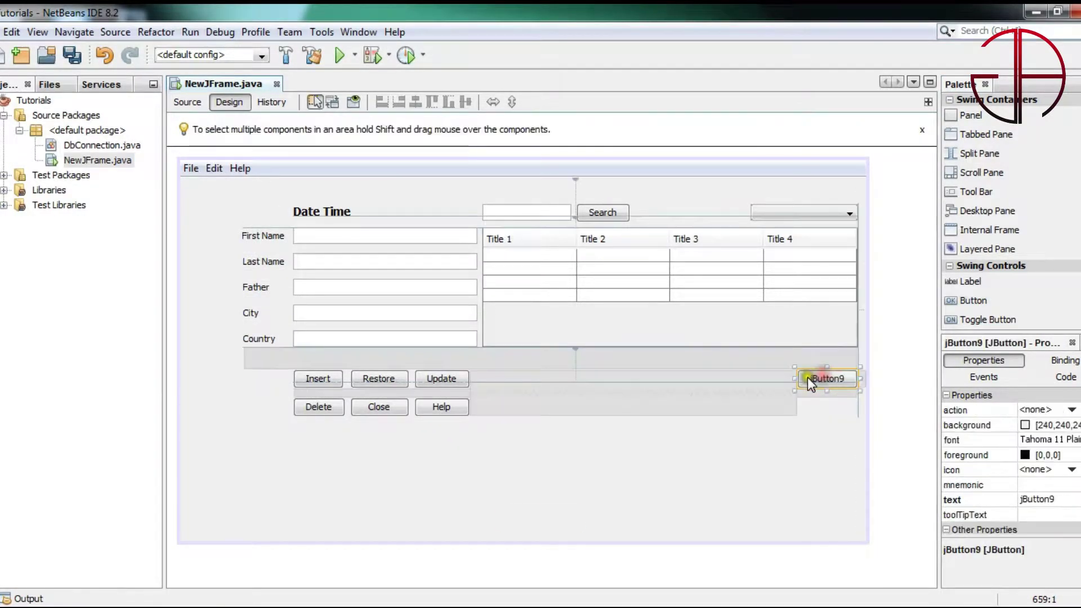
pyautogui.moveTo(798, 379); pyautogui.dragTo(483, 399)
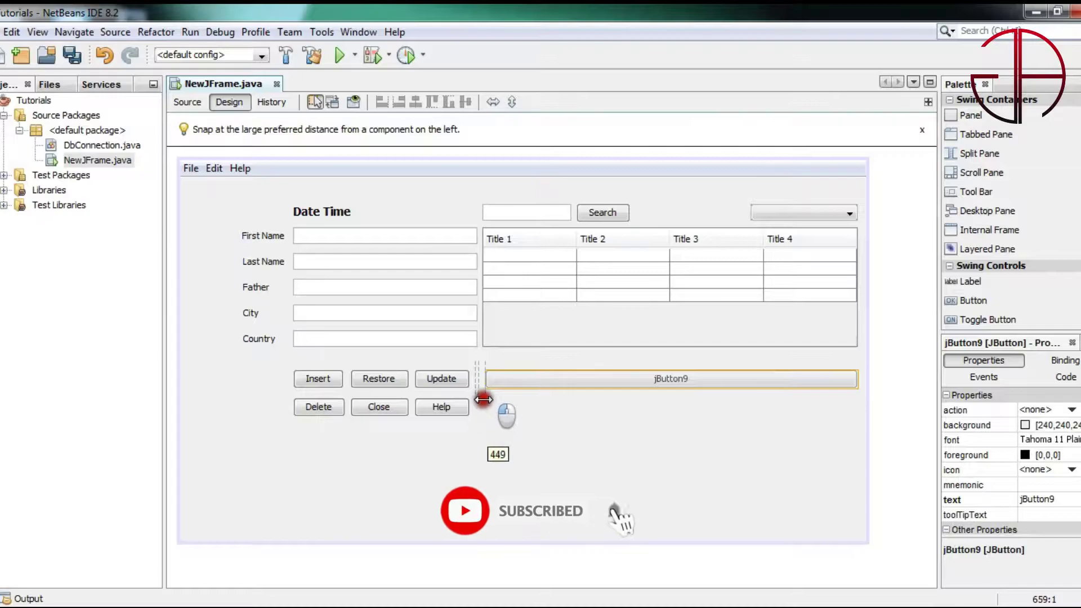
pyautogui.moveTo(483, 399); pyautogui.dragTo(483, 390)
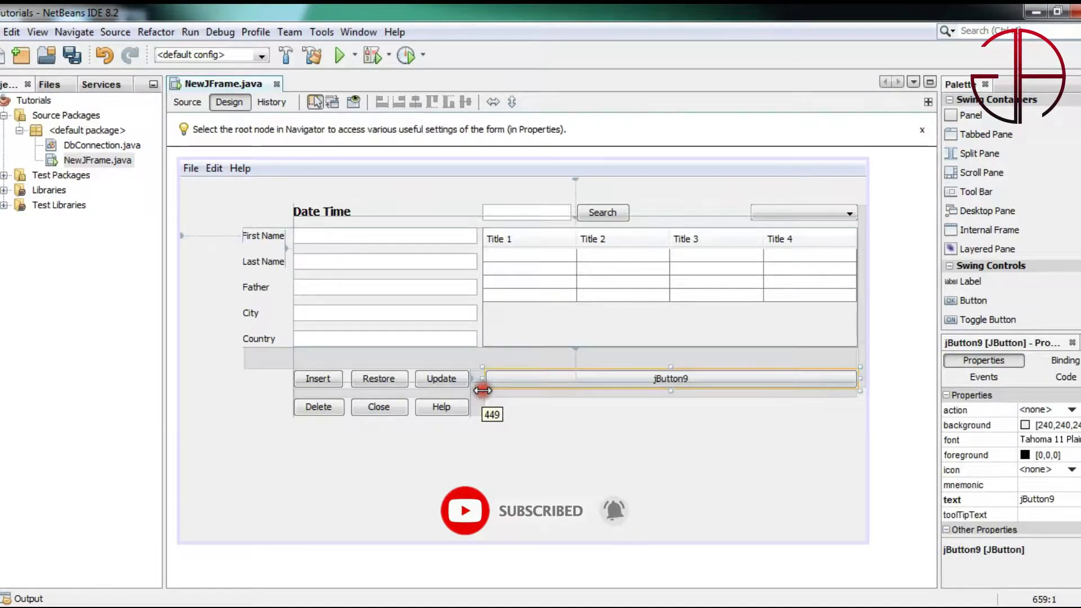
# Step: Relabel the new button 'Print Table'
pyautogui.rightClick(668, 374)
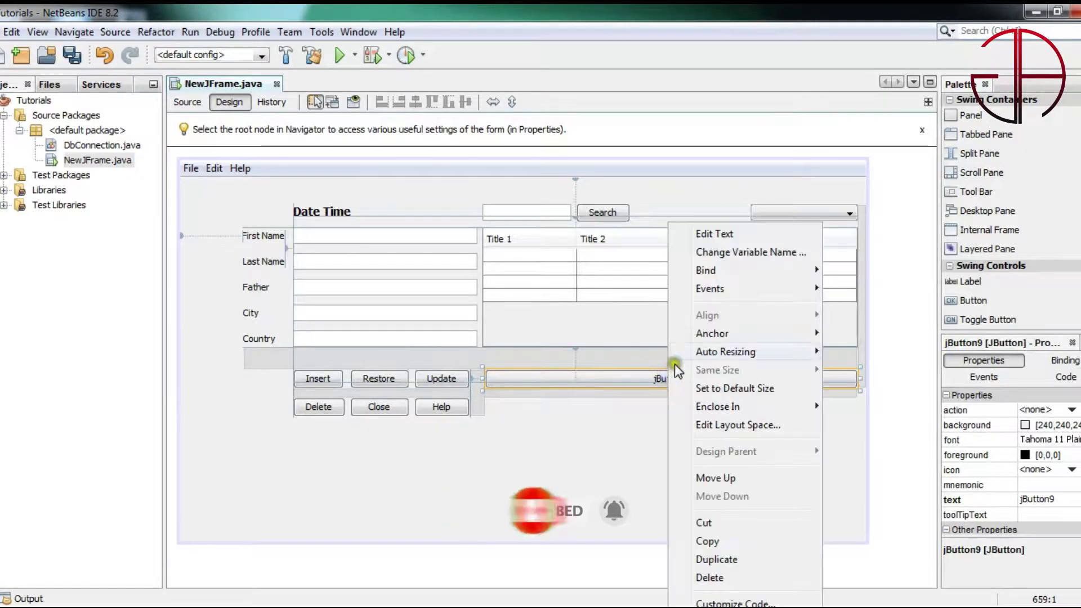
pyautogui.click(715, 234)
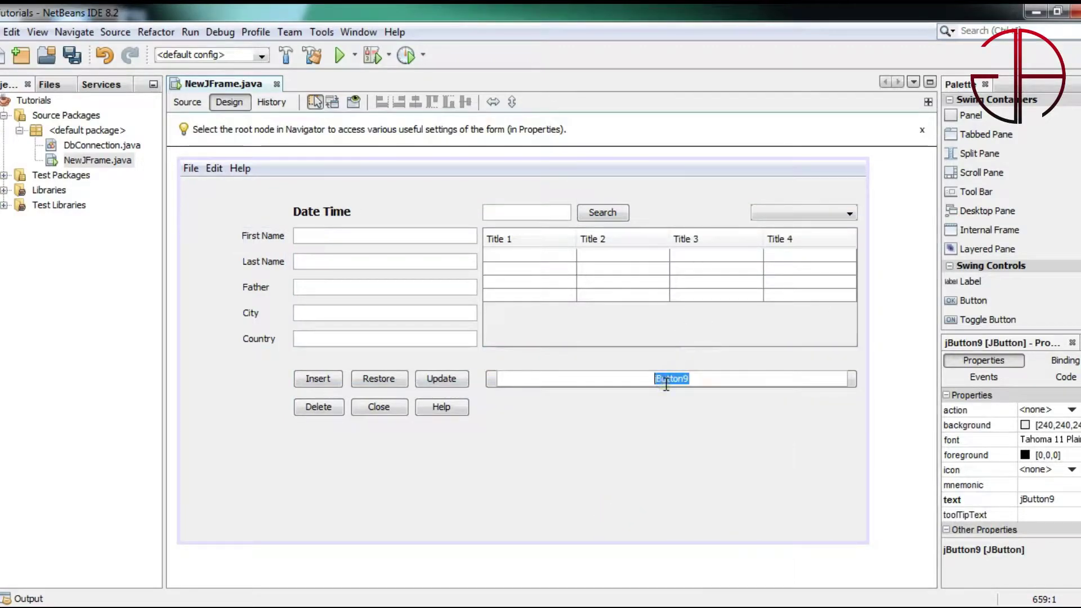
pyautogui.write('PrintTable')
pyautogui.press('Return')
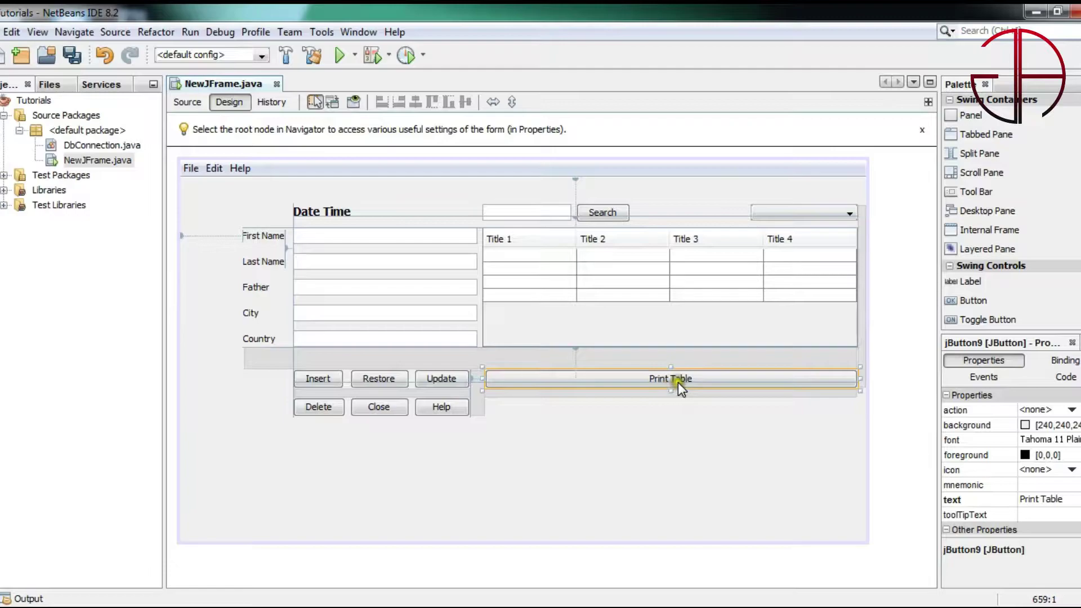
pyautogui.rightClick(678, 379)
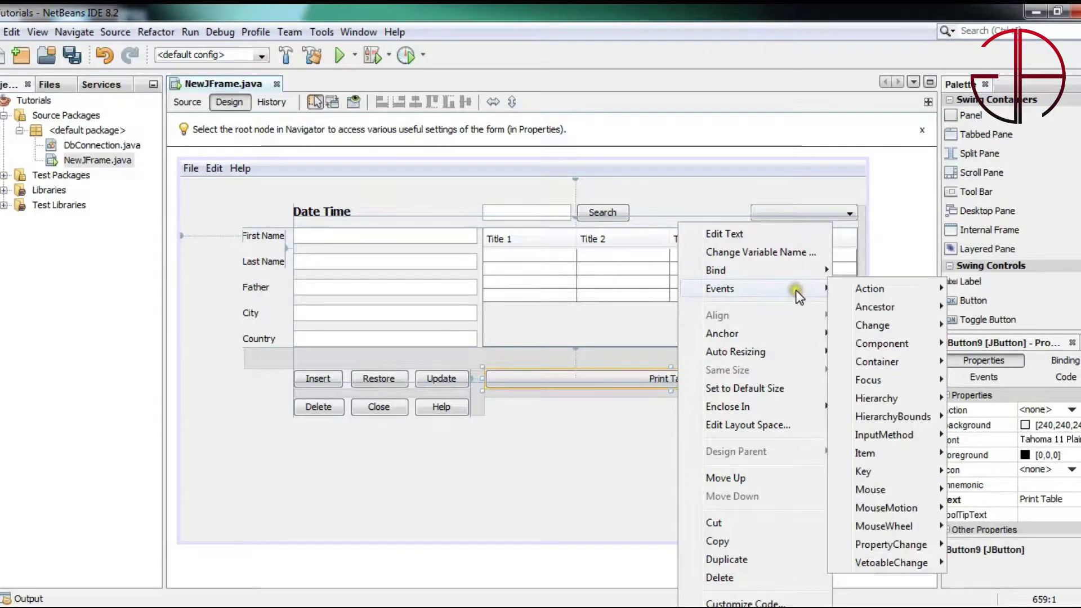
pyautogui.moveTo(719, 289)
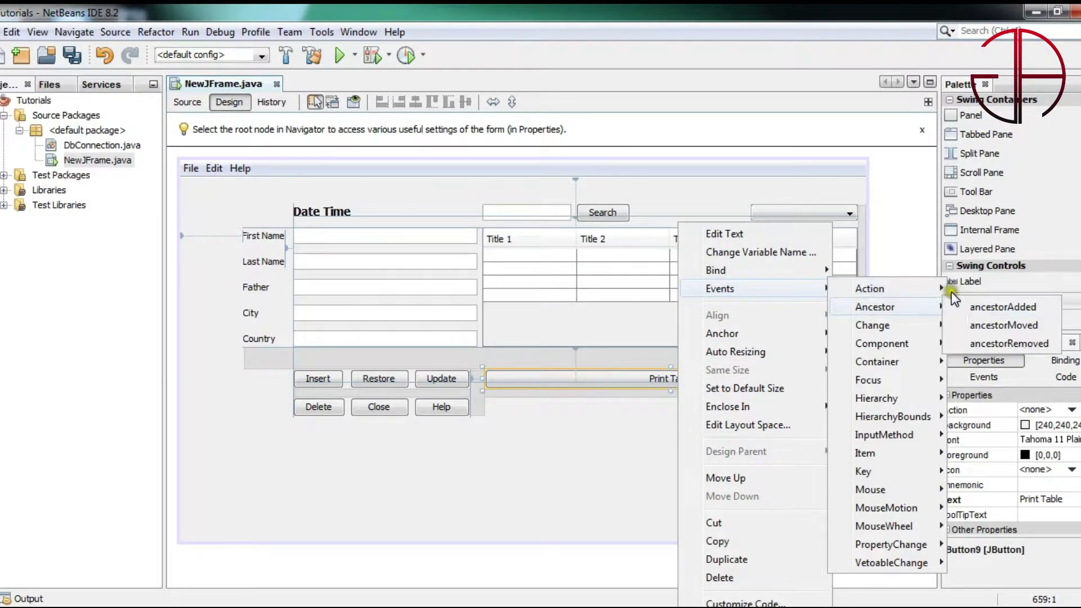
# Step: Create the button's actionPerformed handler and replace its TODO with MessageFormat header 'I am Header of the Print Page'
pyautogui.click(982, 287)
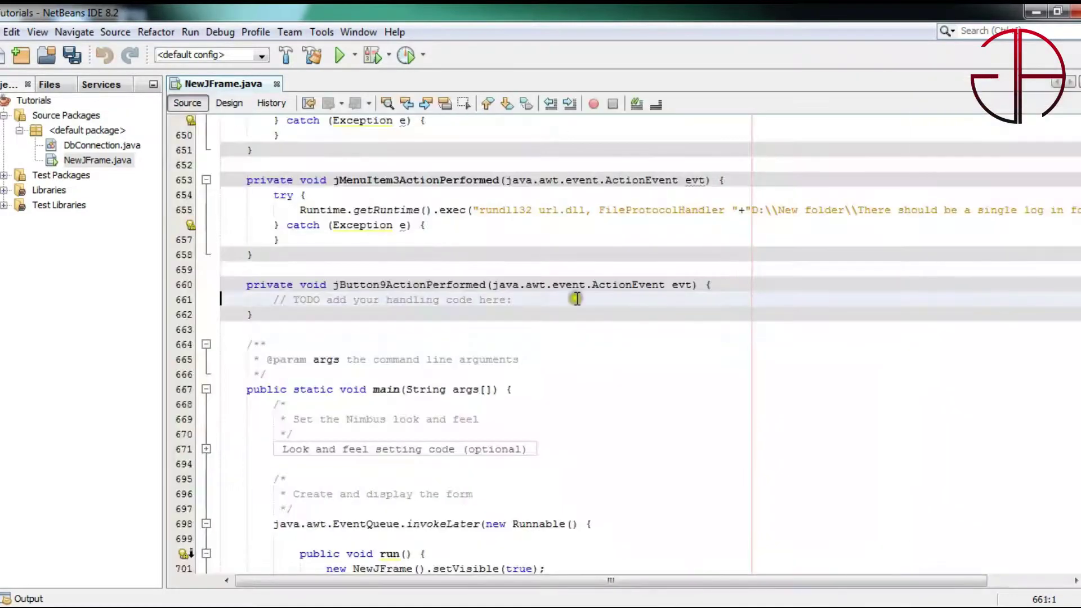
pyautogui.moveTo(272, 300); pyautogui.dragTo(516, 300)
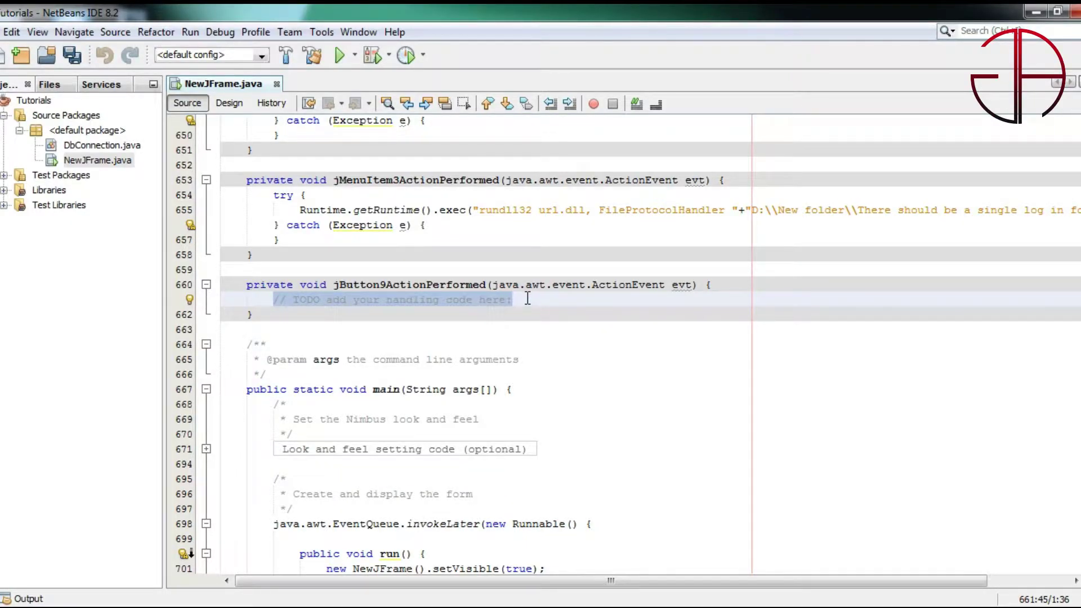
pyautogui.write('Message')
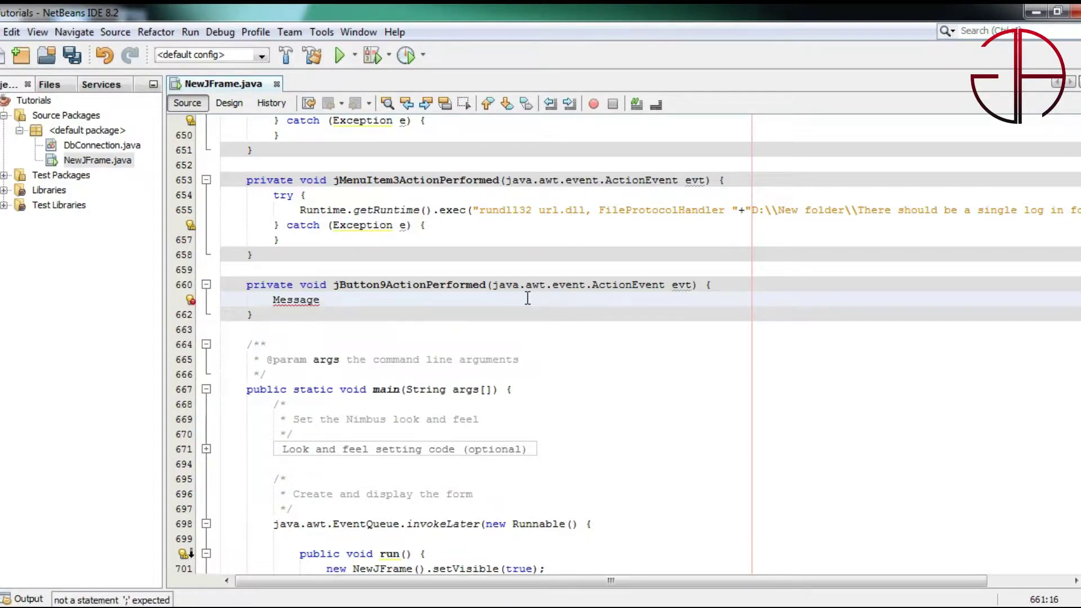
pyautogui.hotkey('ctrl', 'space')
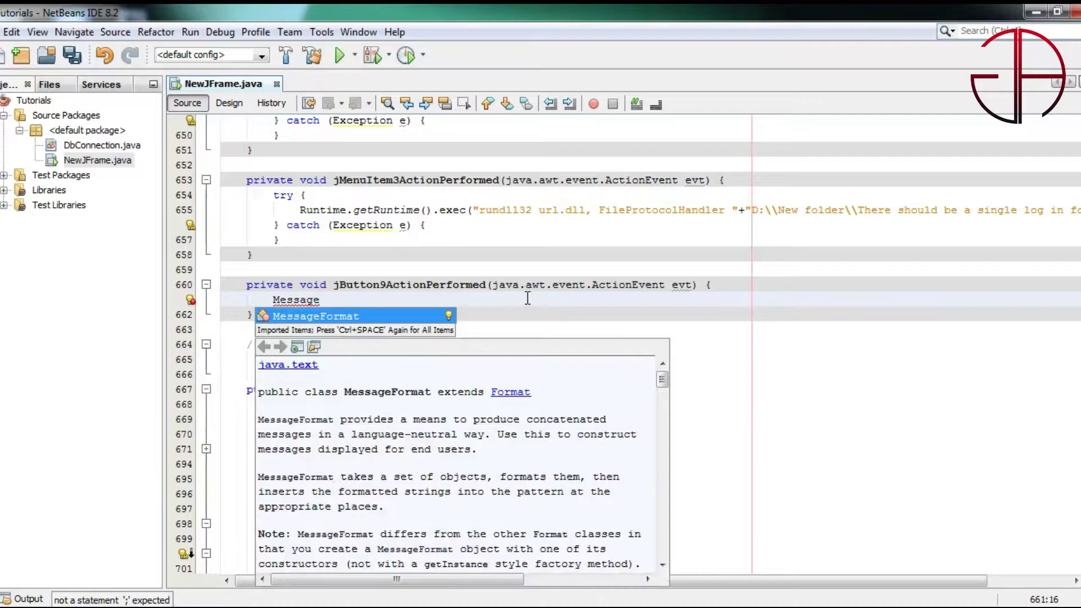
pyautogui.press('Return')
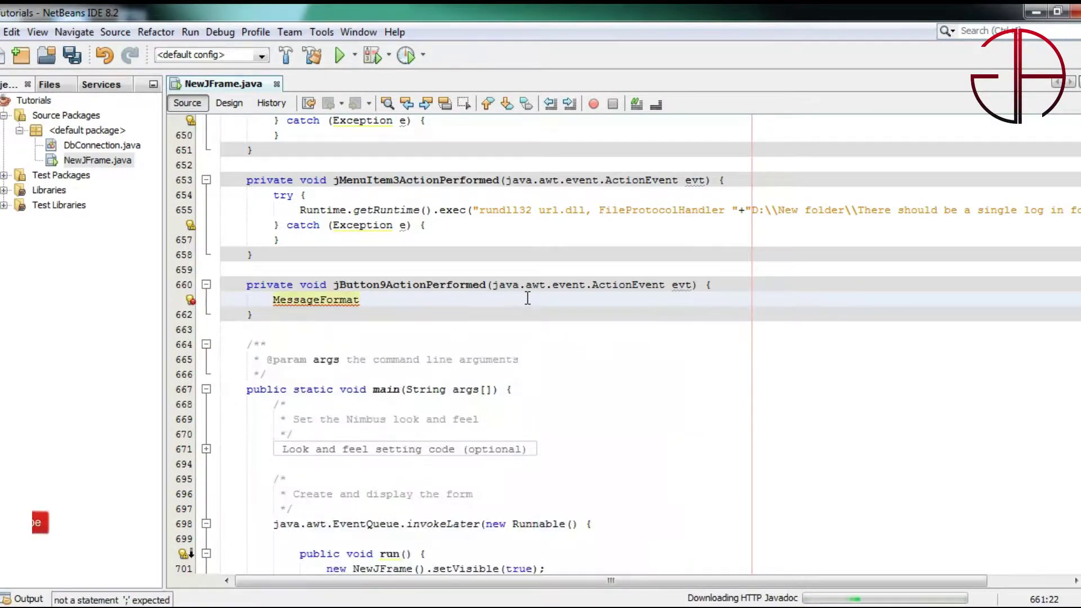
pyautogui.write(' header')
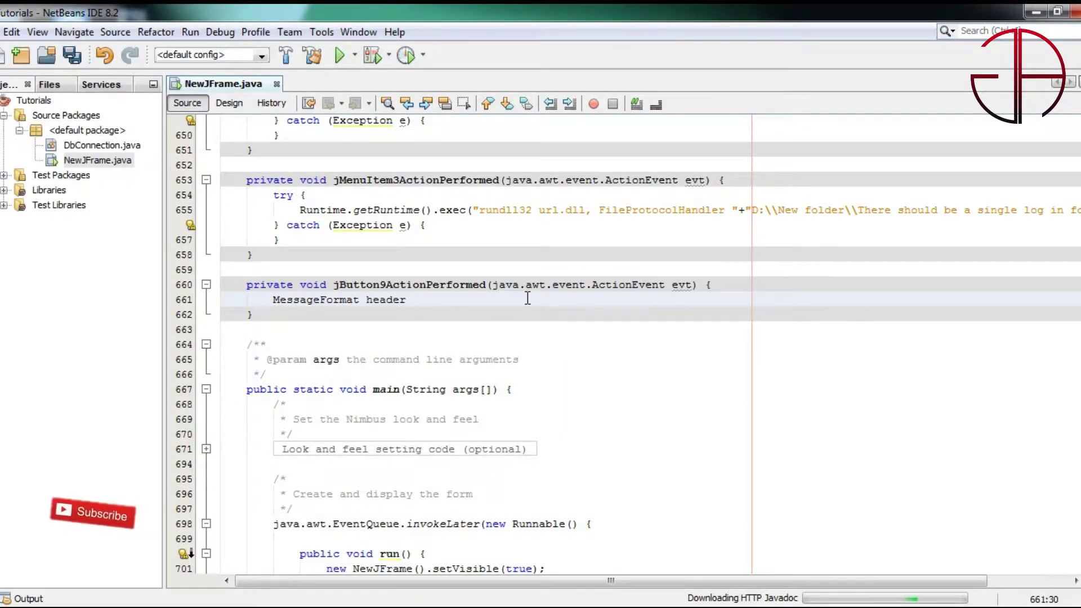
pyautogui.write(' = new MessageFormat(')
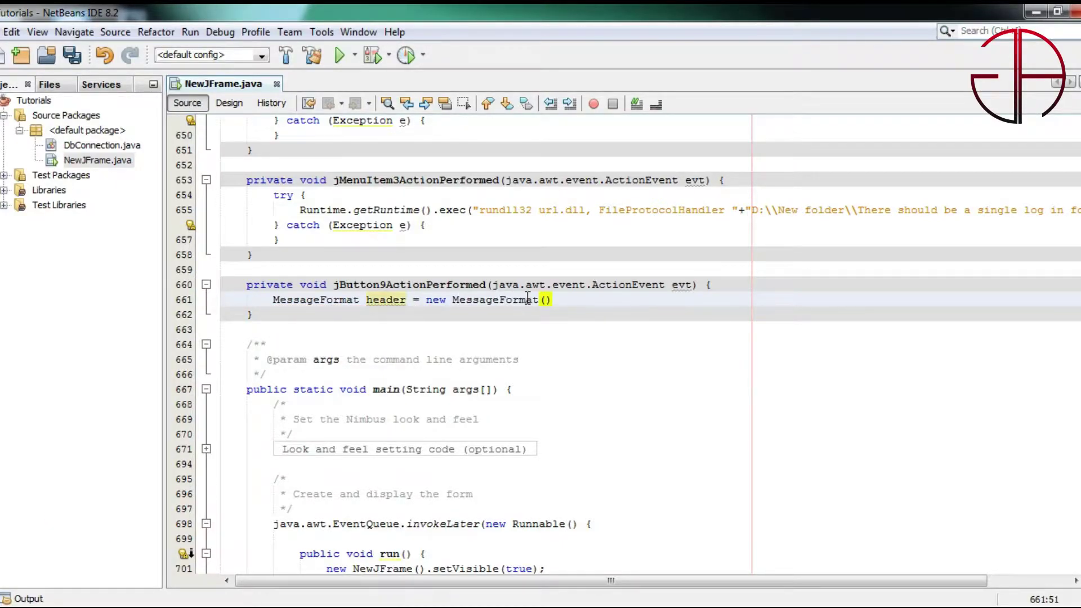
pyautogui.write('"')
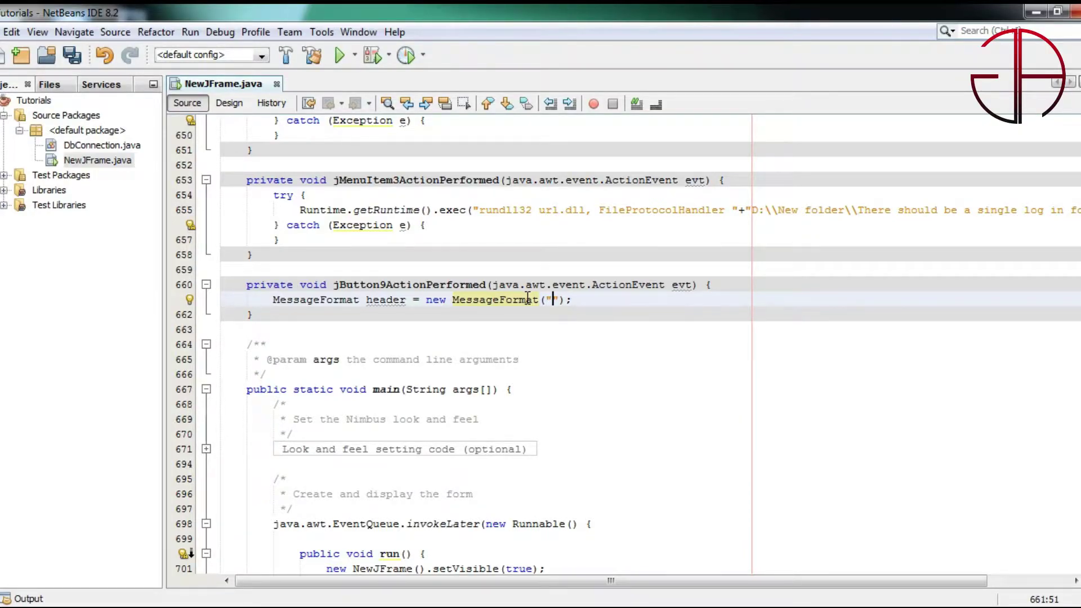
pyautogui.write('I am Header of the')
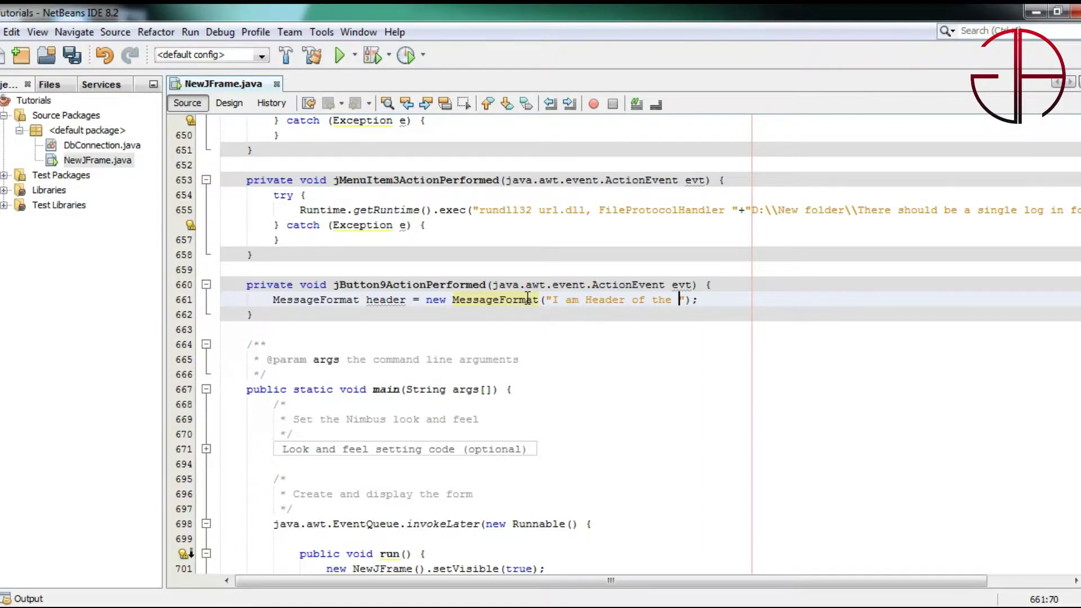
pyautogui.write('int Page')
pyautogui.press('End')
# Step: Duplicate the header line into a footer MessageFormat reading 'Page{0, number, integer}'
pyautogui.hotkey('ctrl', 'shift', 'Down')
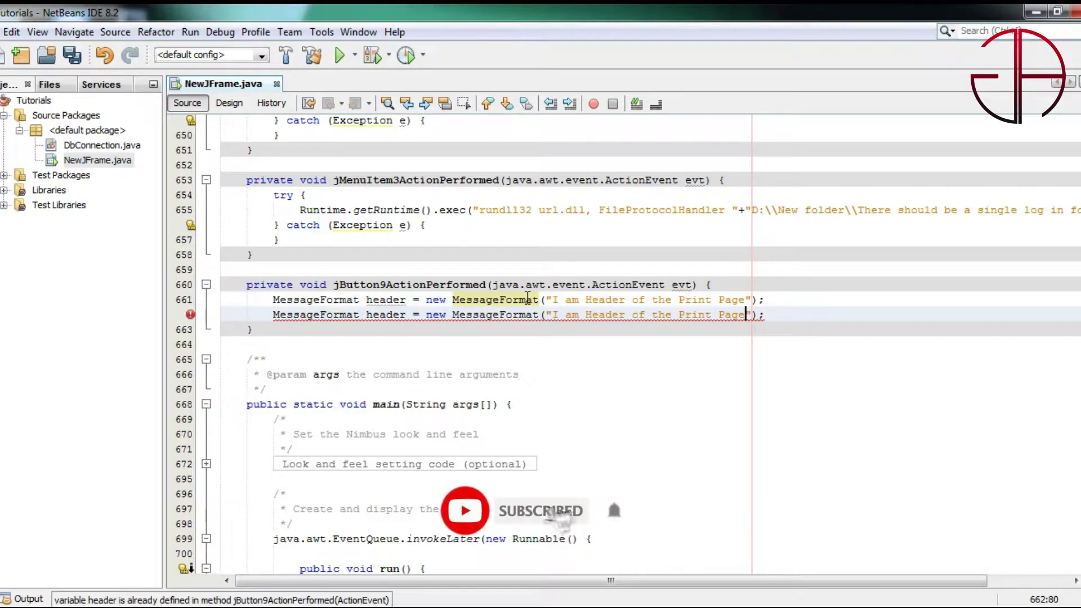
pyautogui.press('Left')
pyautogui.press('Left')
pyautogui.press('Left')
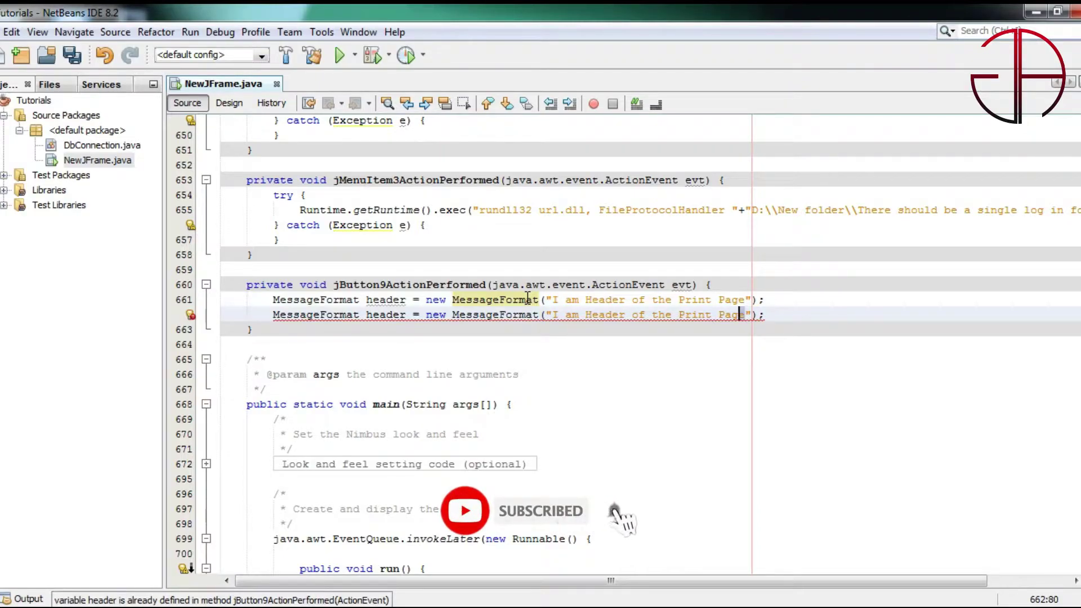
pyautogui.hotkey('ctrl', 'shift', 'Left')
pyautogui.hotkey('ctrl', 'shift', 'Left')
pyautogui.hotkey('ctrl', 'shift', 'Left')
pyautogui.hotkey('ctrl', 'shift', 'Left')
pyautogui.hotkey('ctrl', 'shift', 'Left')
pyautogui.hotkey('ctrl', 'shift', 'Left')
pyautogui.hotkey('ctrl', 'shift', 'Left')
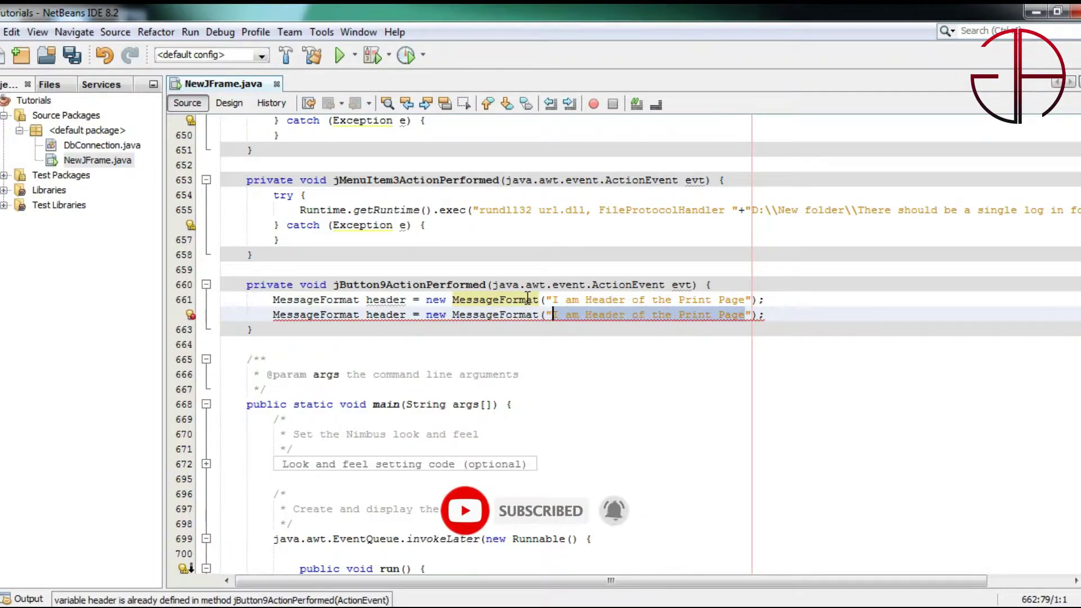
pyautogui.doubleClick(386, 314)
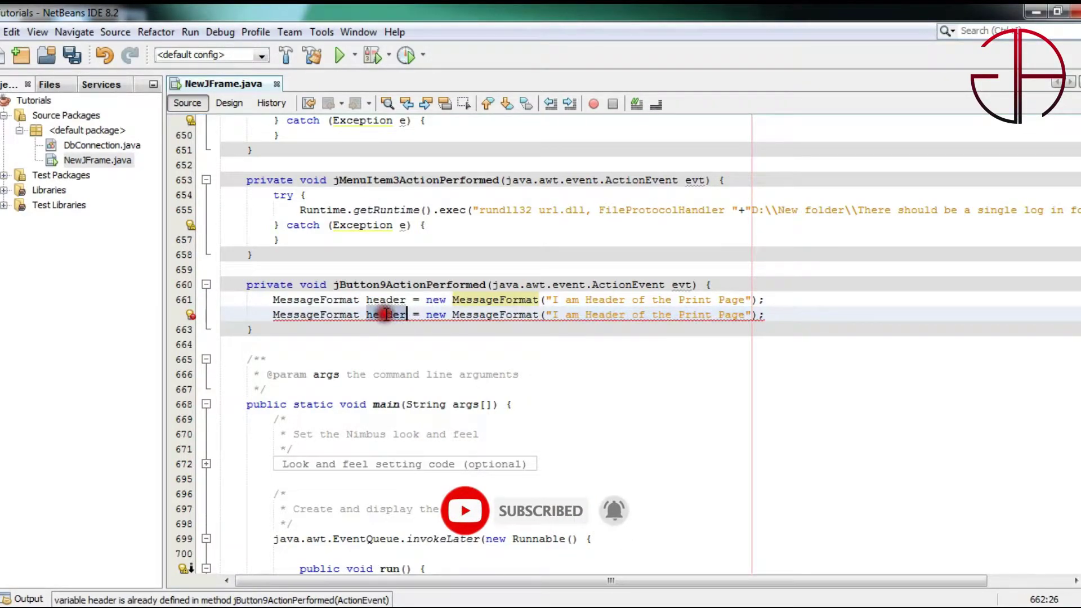
pyautogui.write('footer')
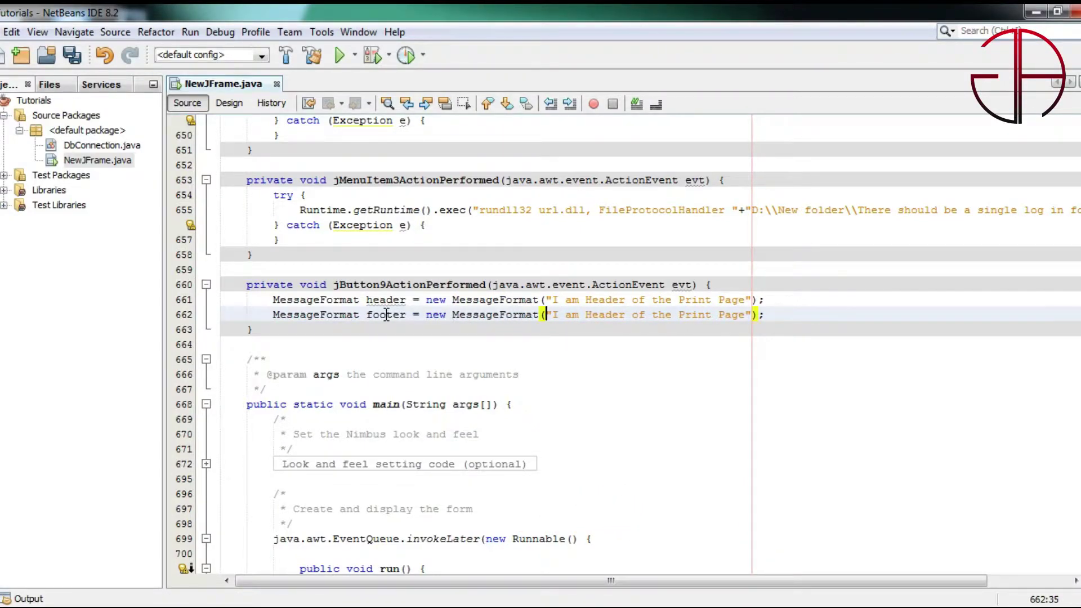
pyautogui.hotkey('shift', 'Right')
pyautogui.hotkey('shift', 'Right')
pyautogui.hotkey('shift', 'Right')
pyautogui.hotkey('shift', 'Right')
pyautogui.hotkey('shift', 'Right')
pyautogui.hotkey('shift', 'Right')
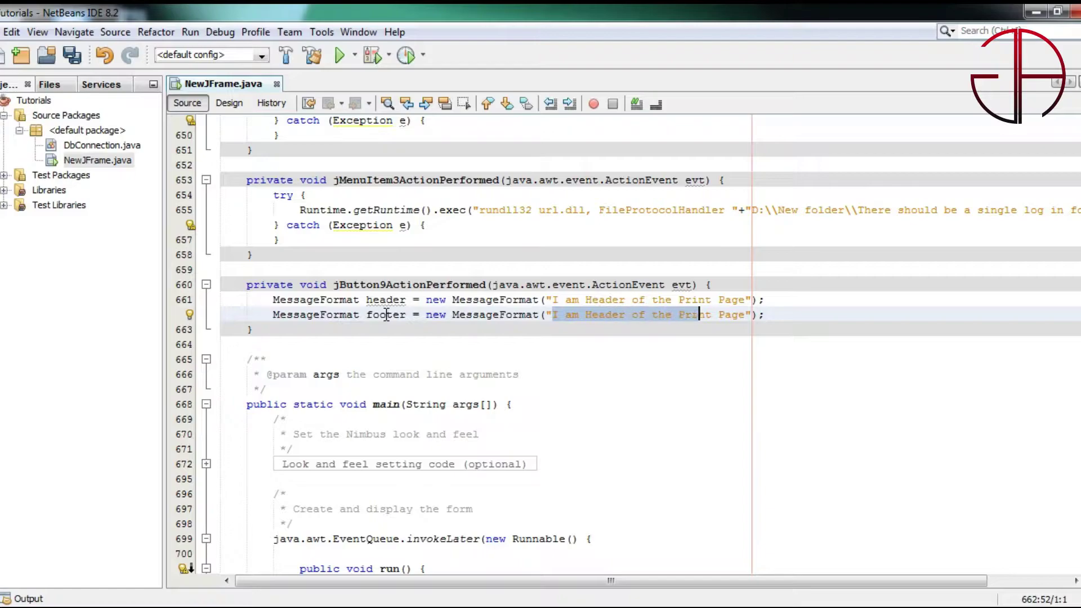
pyautogui.hotkey('shift', 'Right')
pyautogui.hotkey('shift', 'Right')
pyautogui.hotkey('shift', 'Right')
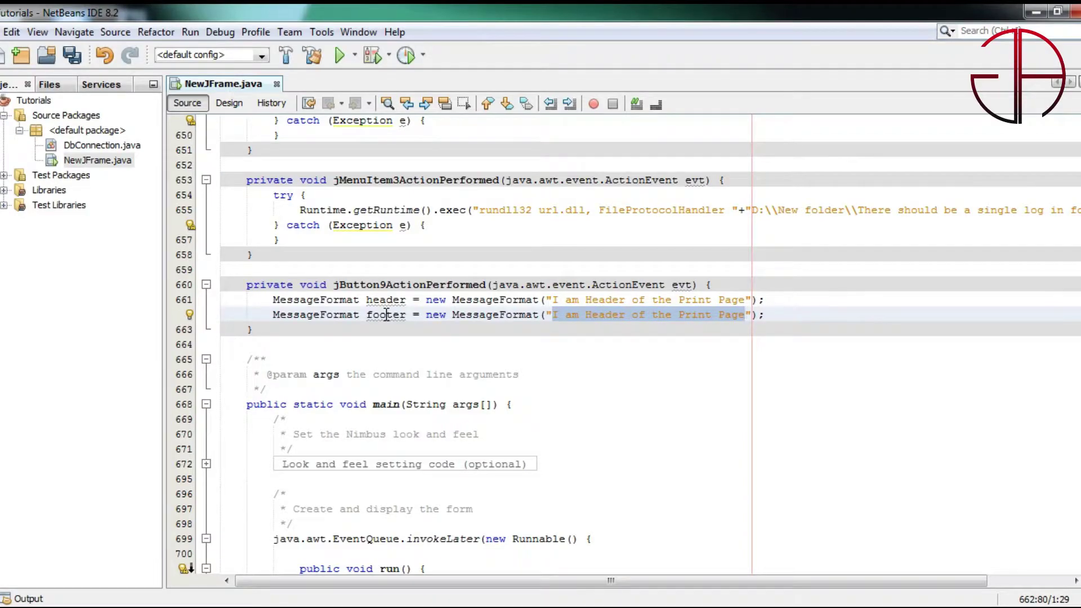
pyautogui.write('page')
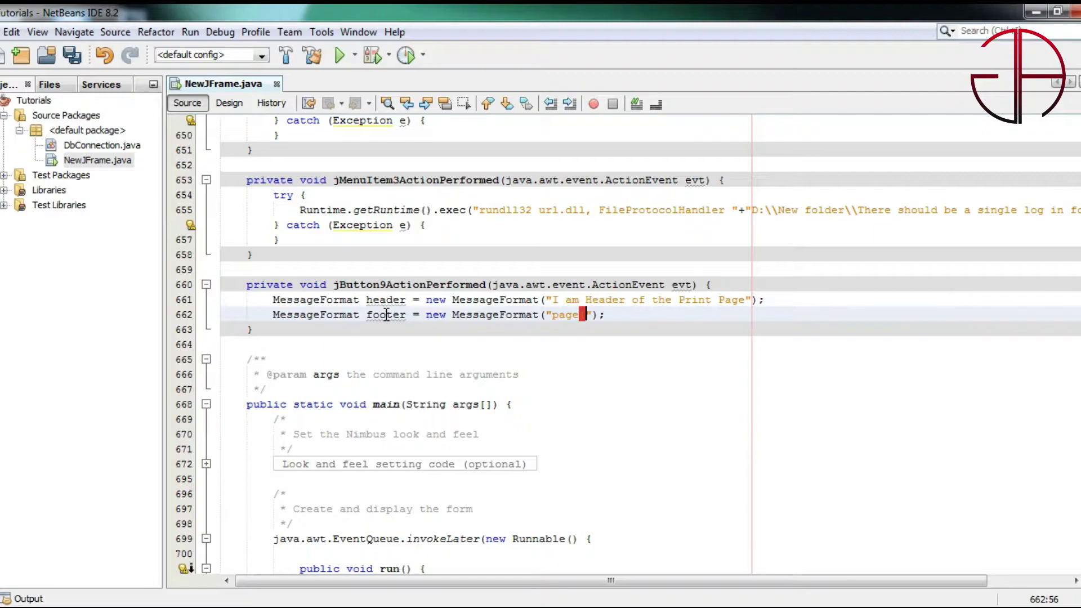
pyautogui.write(' {')
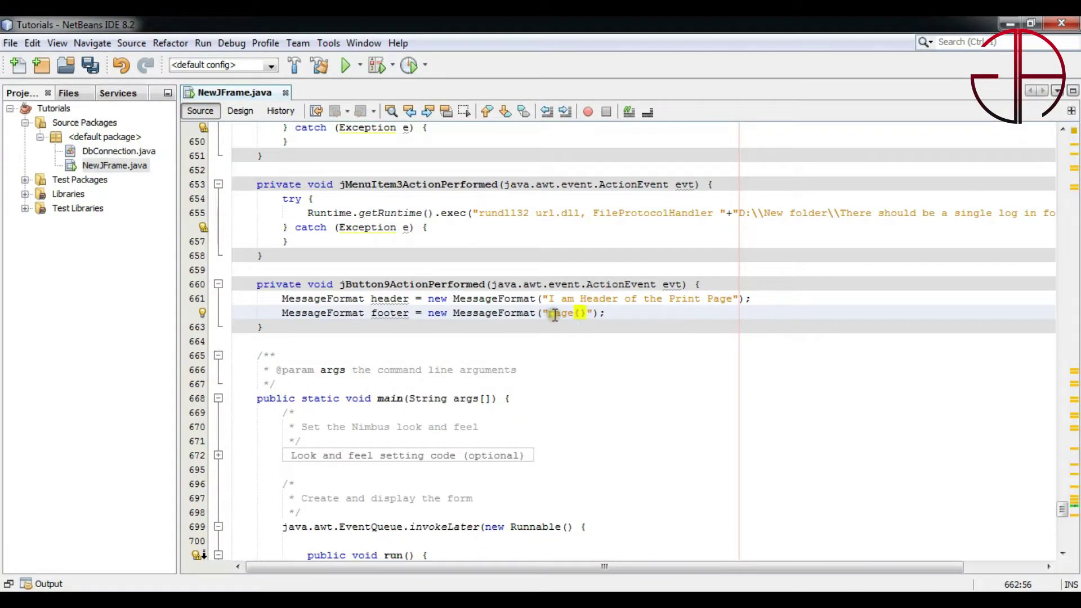
pyautogui.click(553, 314)
pyautogui.press('Delete')
pyautogui.write('P')
pyautogui.press('Right')
pyautogui.press('Right')
pyautogui.press('Right')
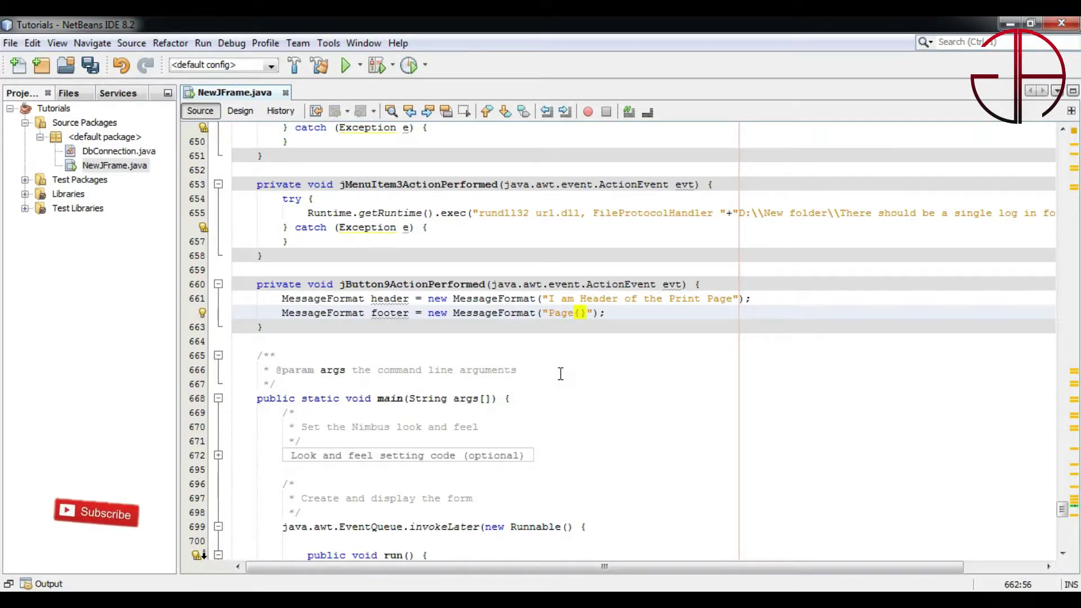
pyautogui.write('0, nu')
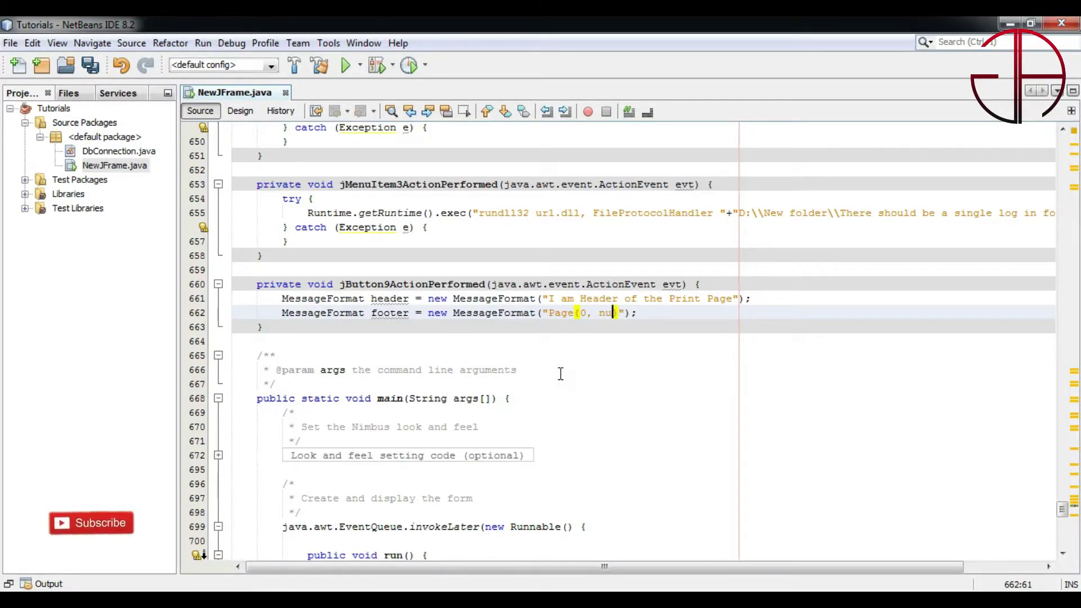
pyautogui.write('mber, ')
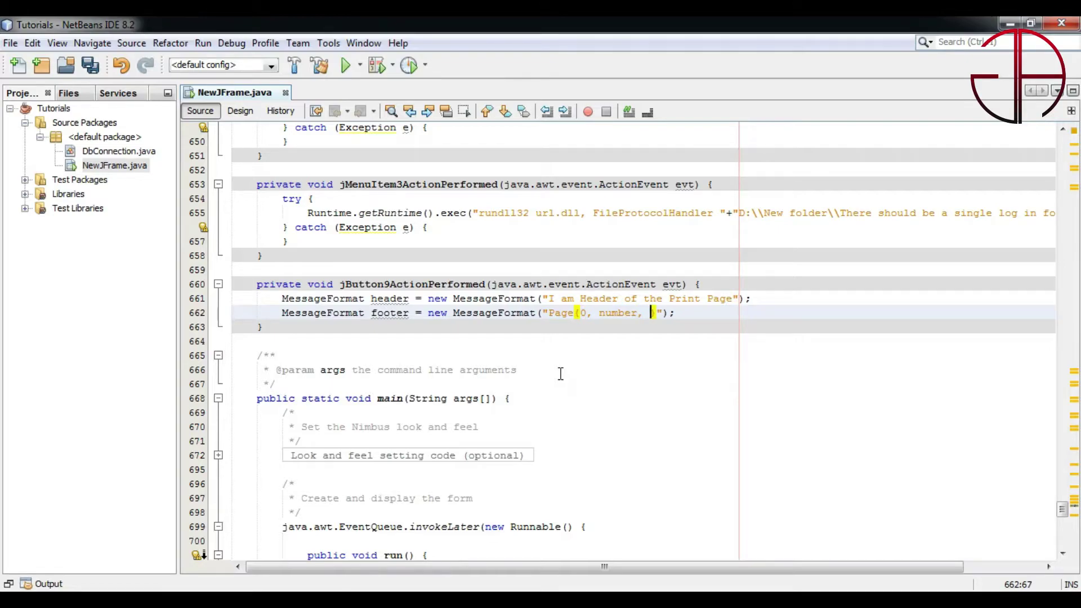
pyautogui.write('inte')
pyautogui.write('ger')
pyautogui.press('Return')
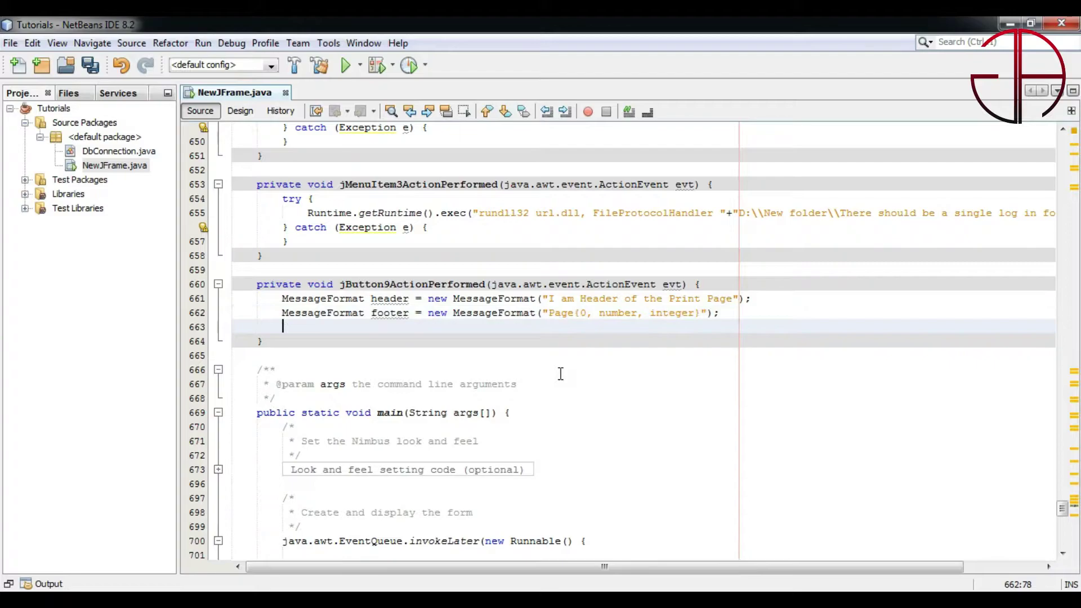
# Step: Insert a try-catch whose catch calls JOptionPane.showMessageDialog(null, e)
pyautogui.press('Return')
pyautogui.hotkey('ctrl', 'space')
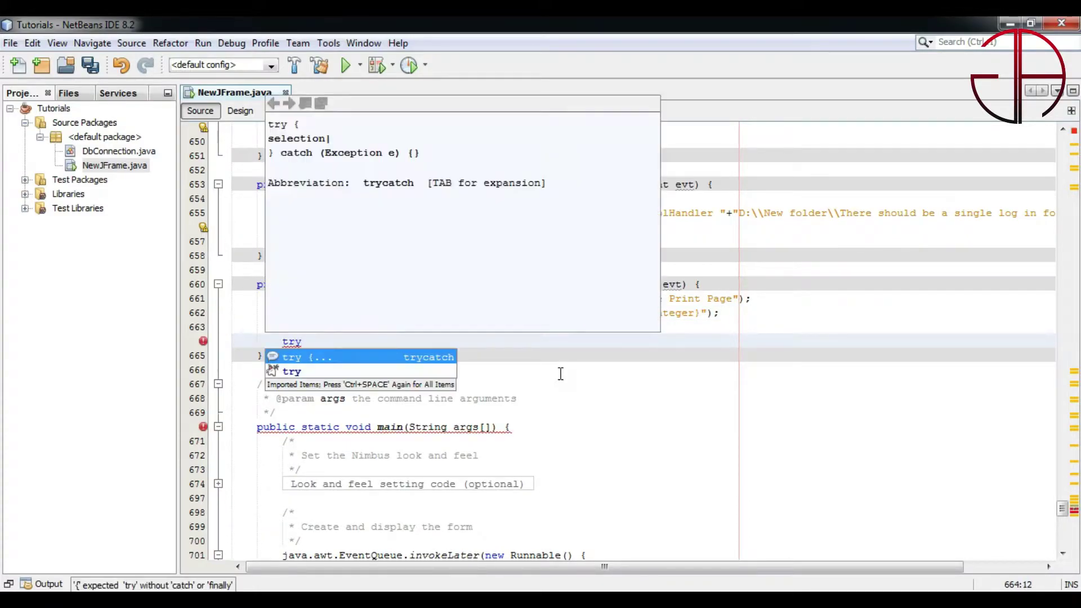
pyautogui.press('Return')
pyautogui.press('Down')
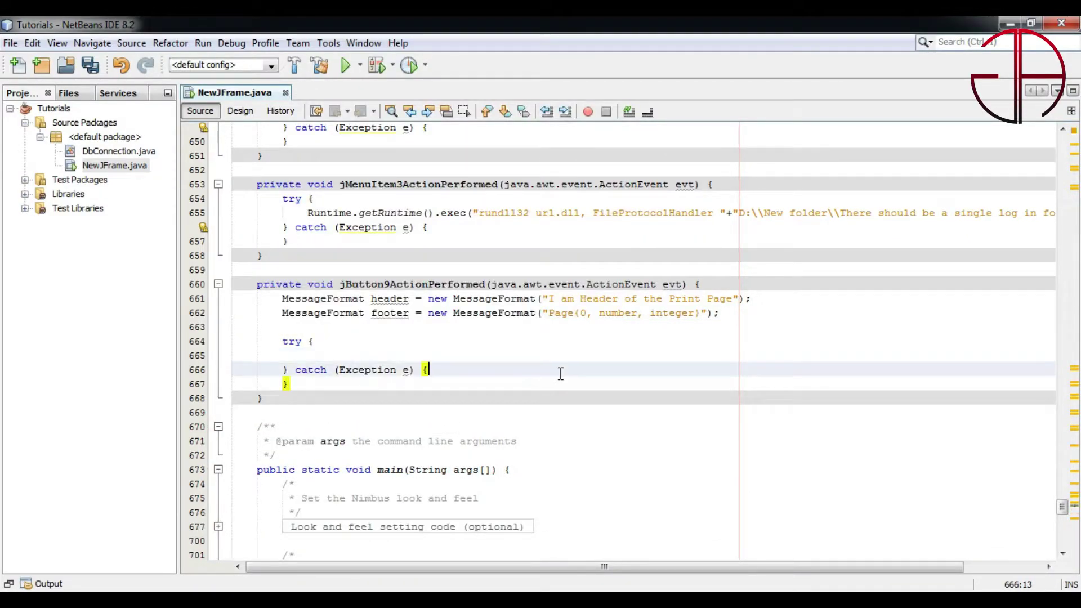
pyautogui.press('Return')
pyautogui.write('JOption')
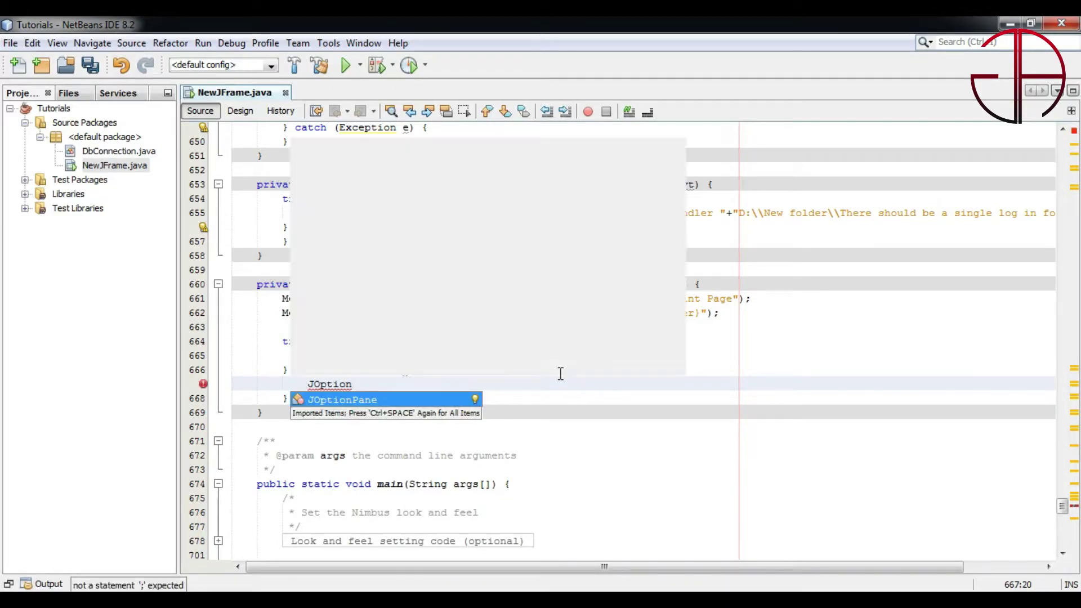
pyautogui.press('Return')
pyautogui.write('.show')
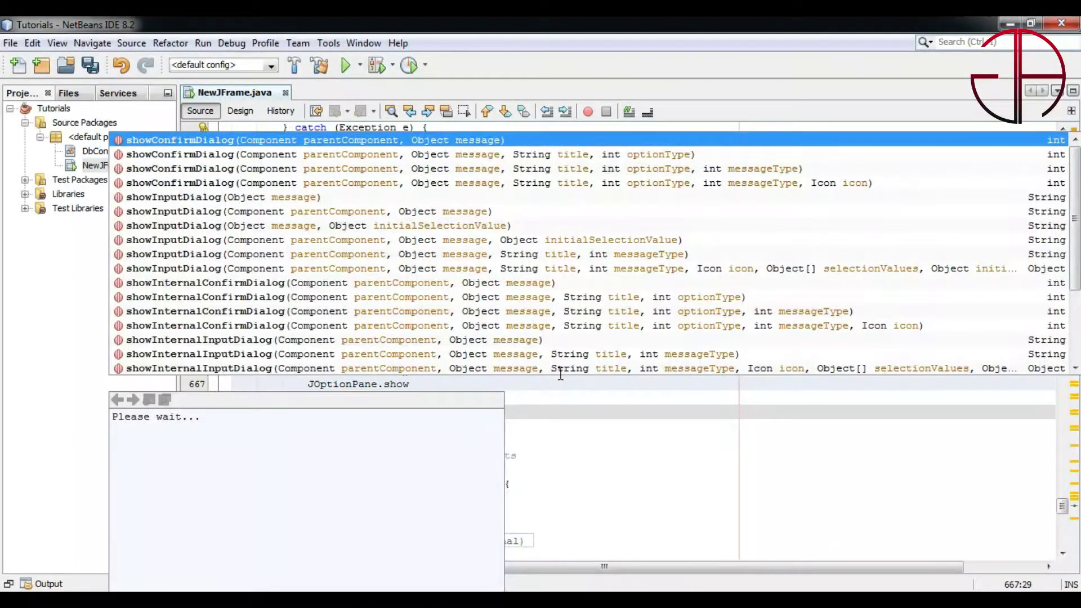
pyautogui.write('m')
pyautogui.press('Return')
pyautogui.write('null')
pyautogui.press('Tab')
pyautogui.hotkey('shift', 'Right')
pyautogui.hotkey('shift', 'Right')
pyautogui.hotkey('shift', 'Right')
pyautogui.write('e')
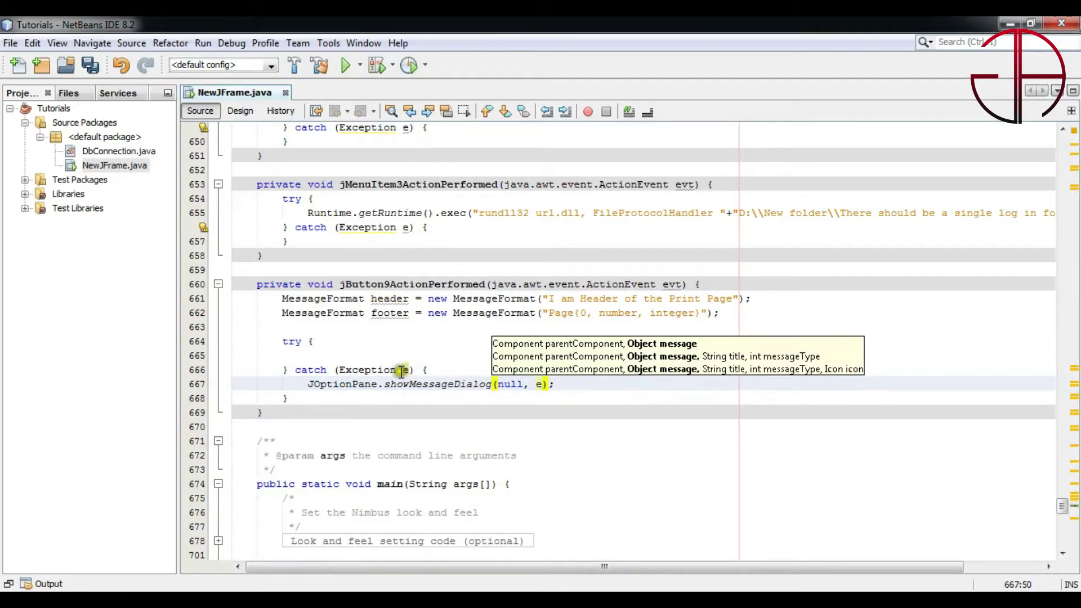
pyautogui.click(417, 348)
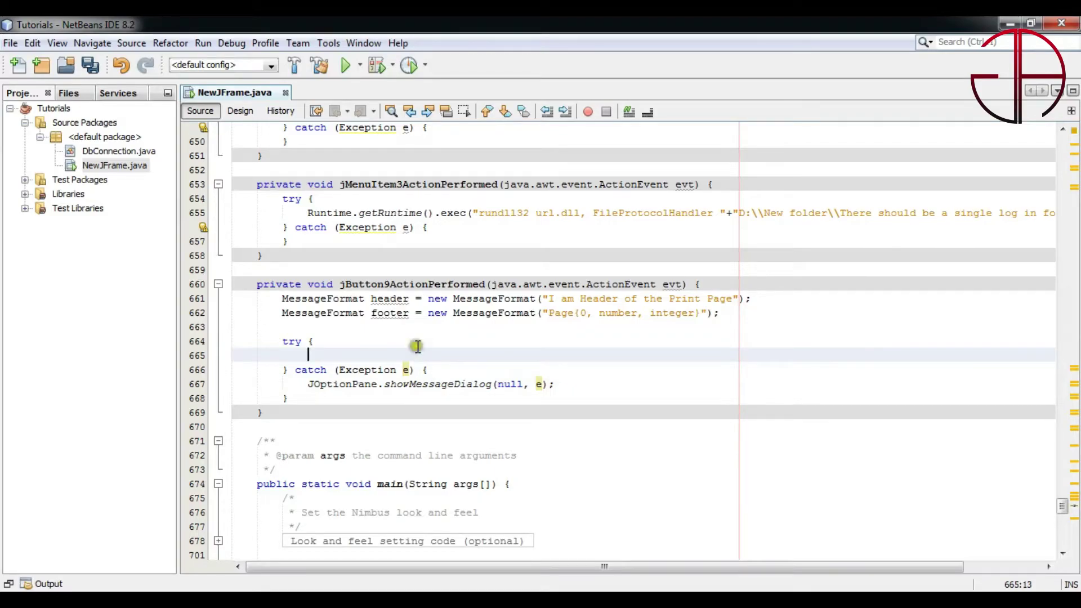
# Step: Rename the JTable's variable to table in Design view
pyautogui.click(240, 111)
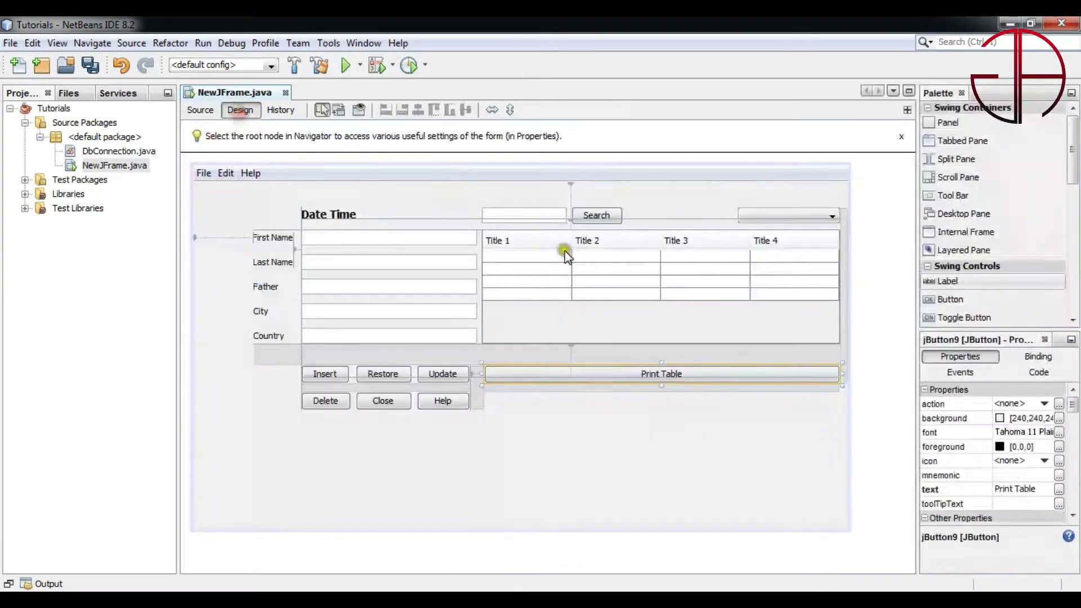
pyautogui.rightClick(574, 279)
pyautogui.click(655, 253)
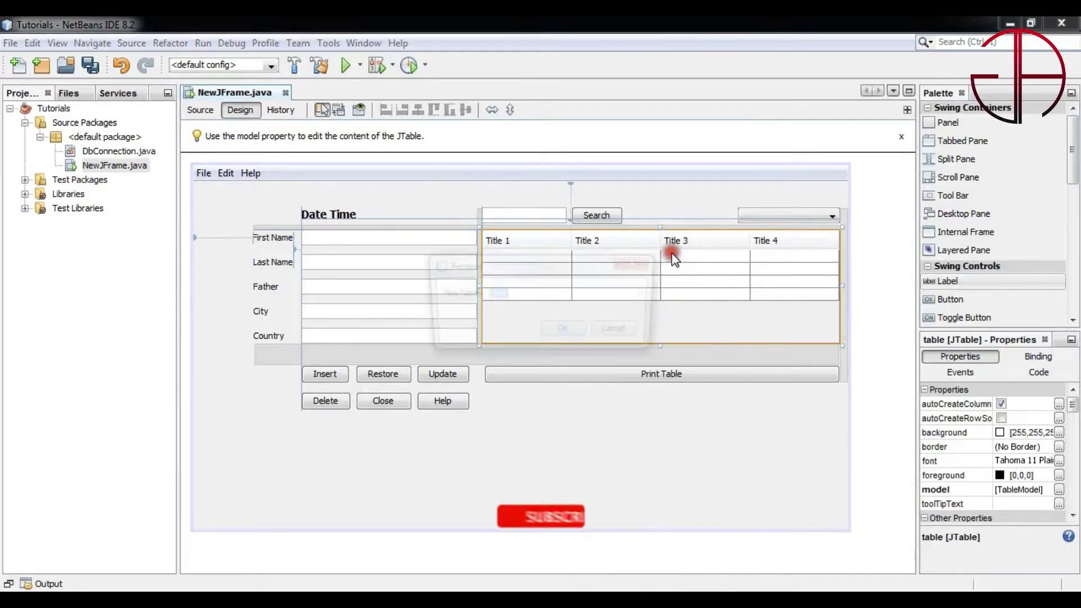
pyautogui.click(564, 331)
# Step: Call table.print(JTable.PrintMode.NORMAL, header, footer) in the try block, then run the project with F6
pyautogui.click(201, 110)
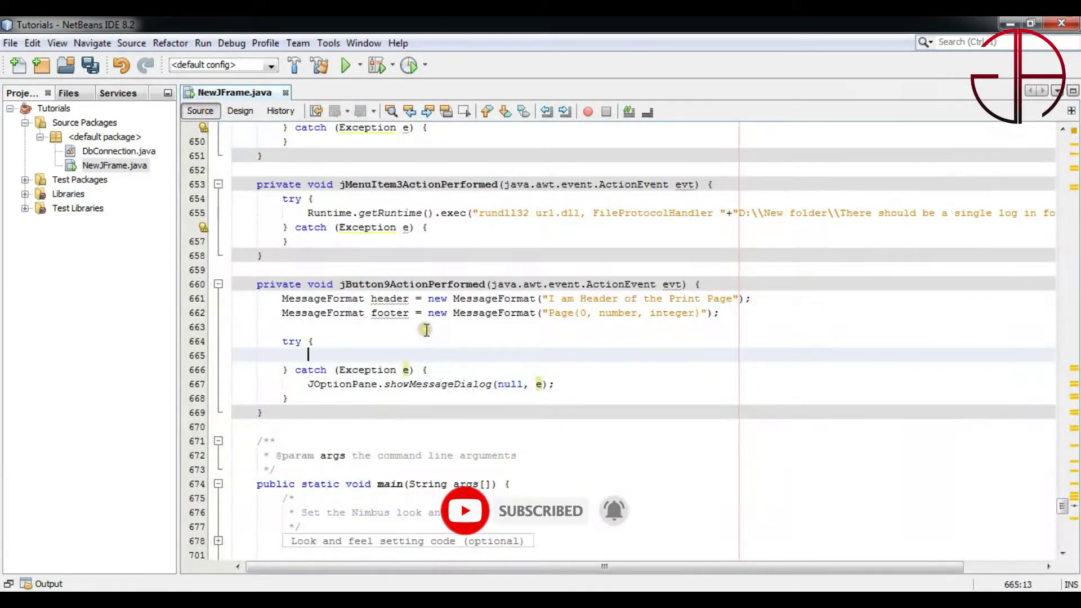
pyautogui.write('table.')
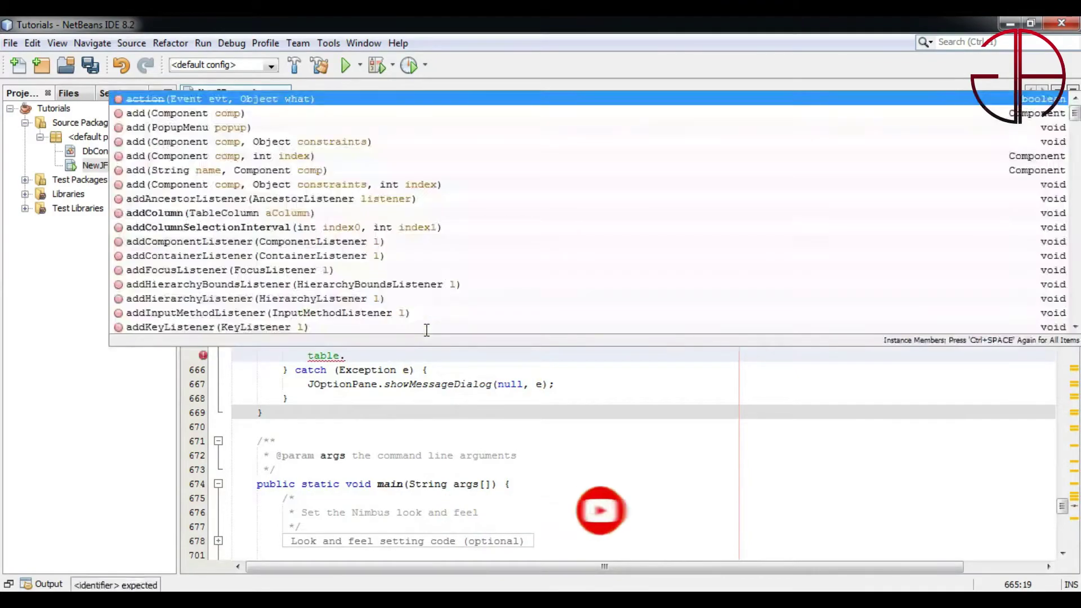
pyautogui.write('print')
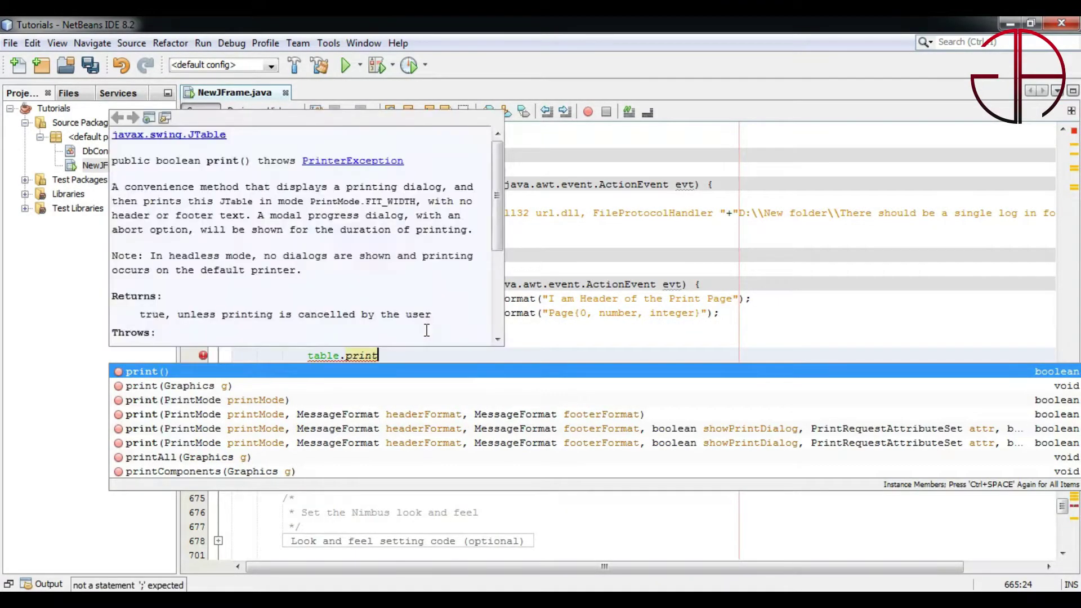
pyautogui.press('Down')
pyautogui.press('Down')
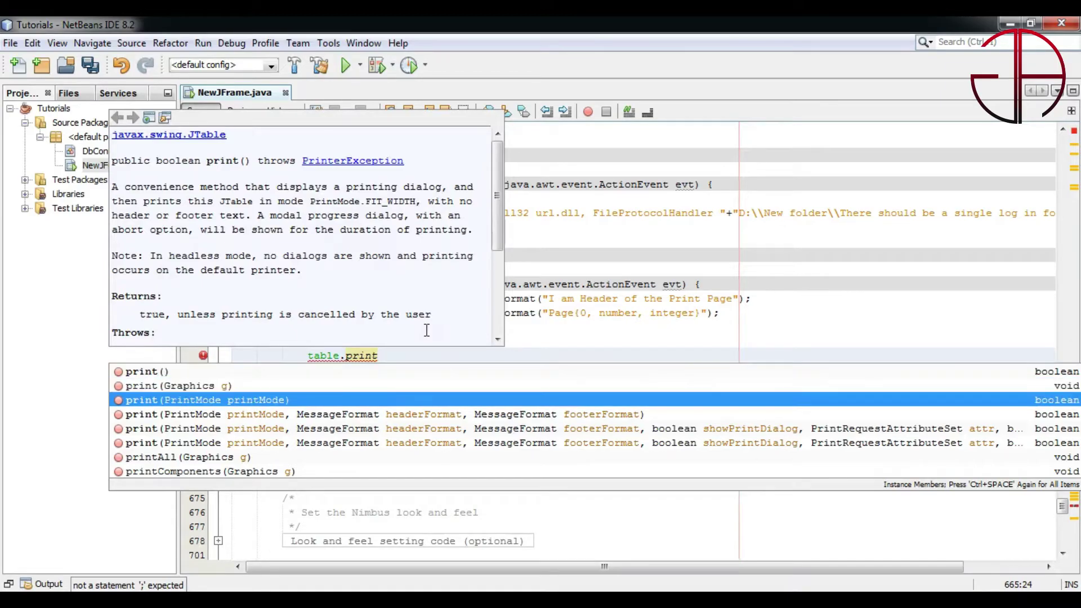
pyautogui.press('Return')
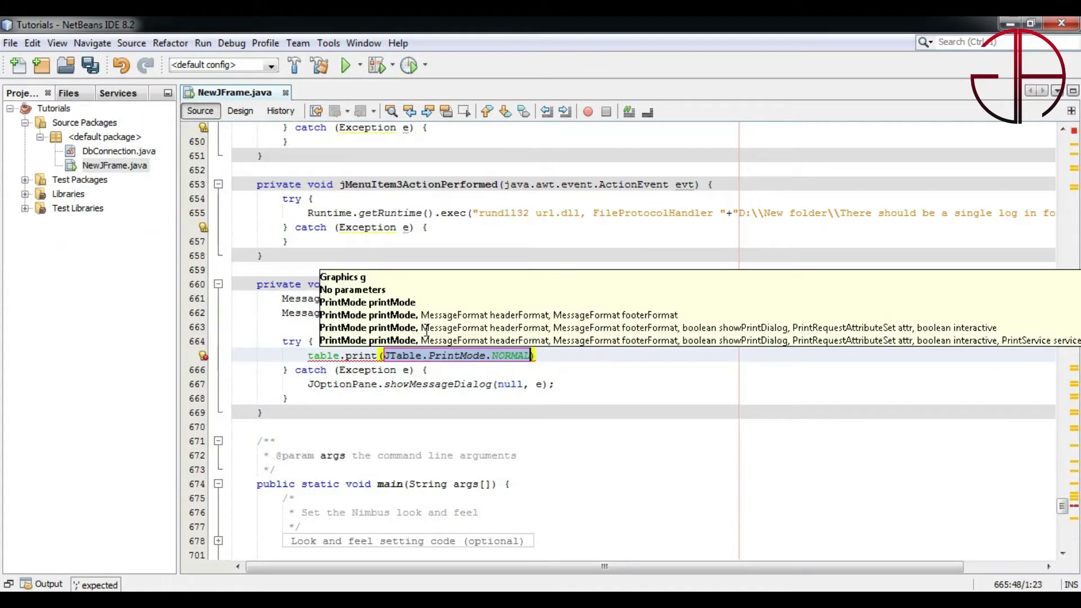
pyautogui.press('Left')
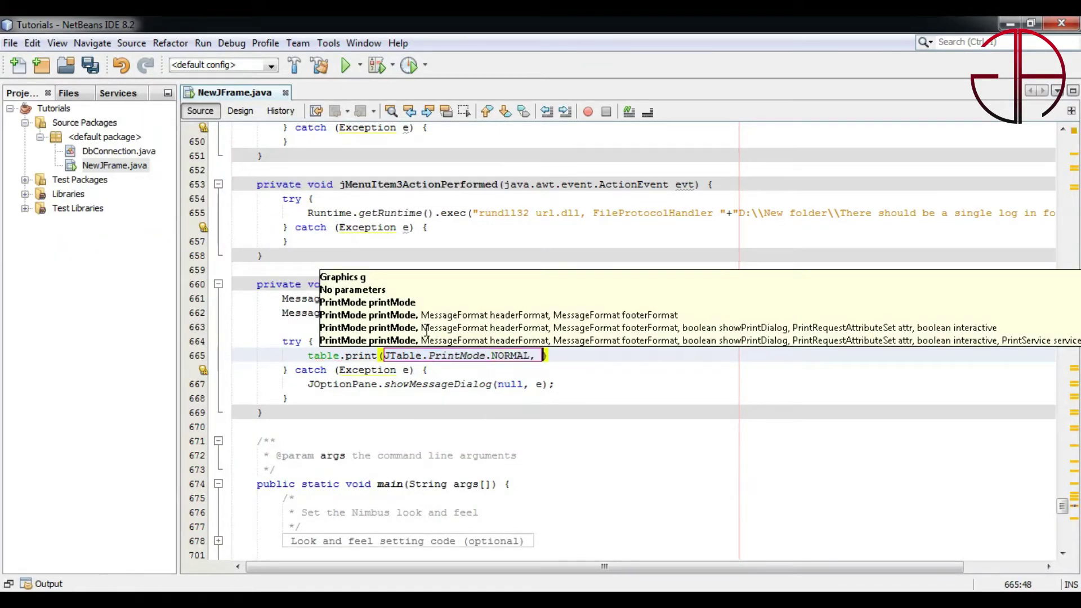
pyautogui.write(', ')
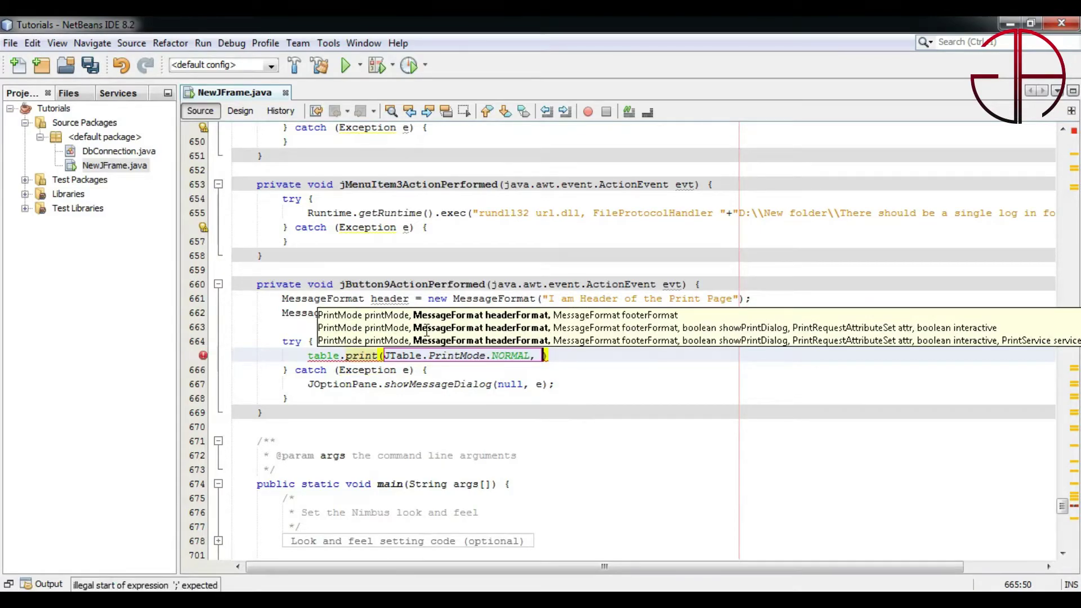
pyautogui.write('header, f')
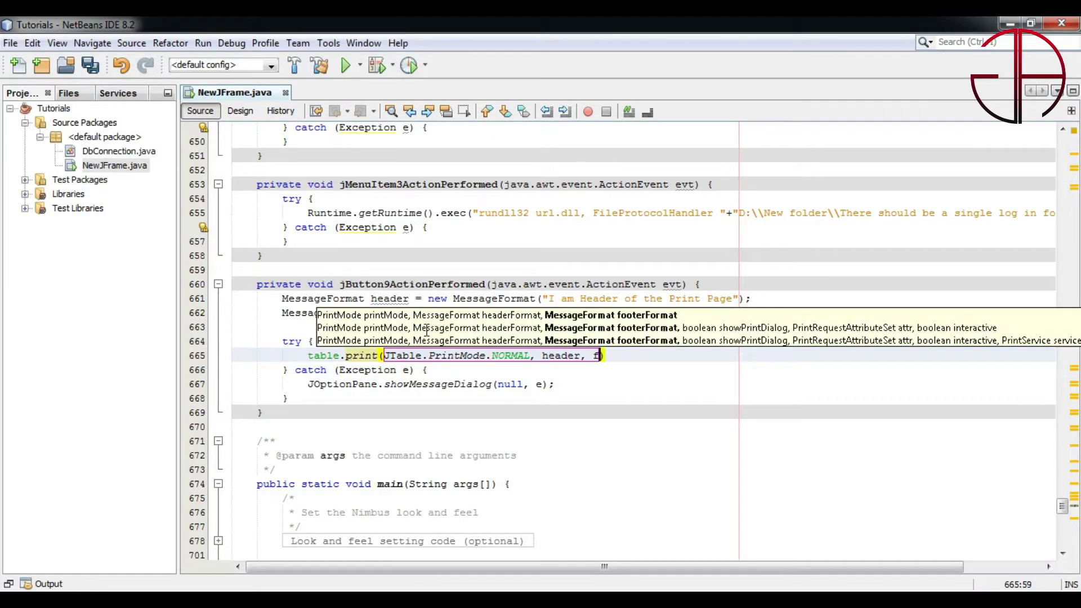
pyautogui.write('ooter);')
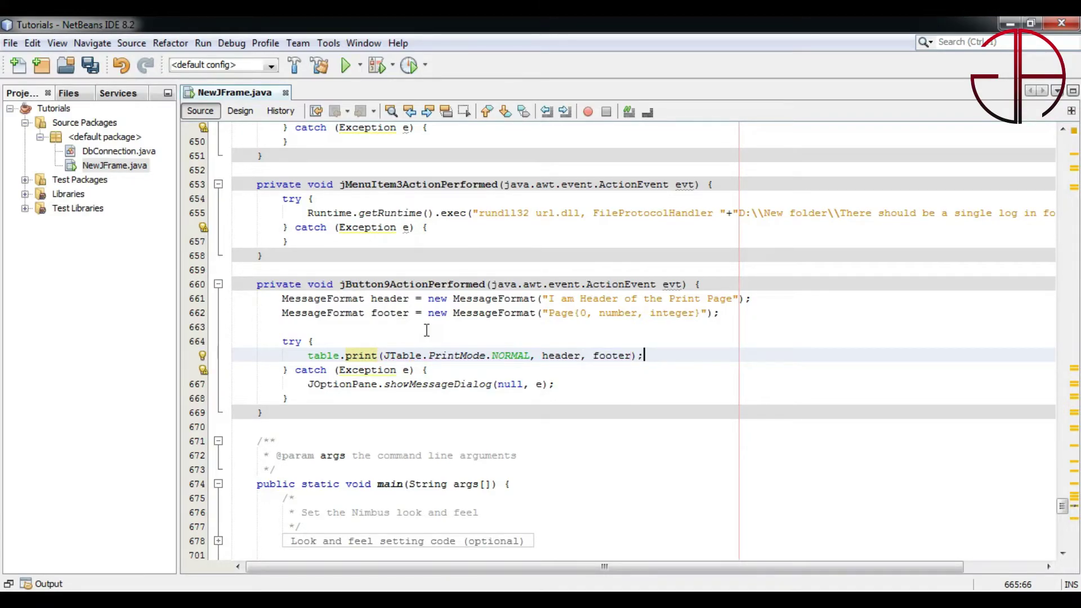
pyautogui.press('F6')
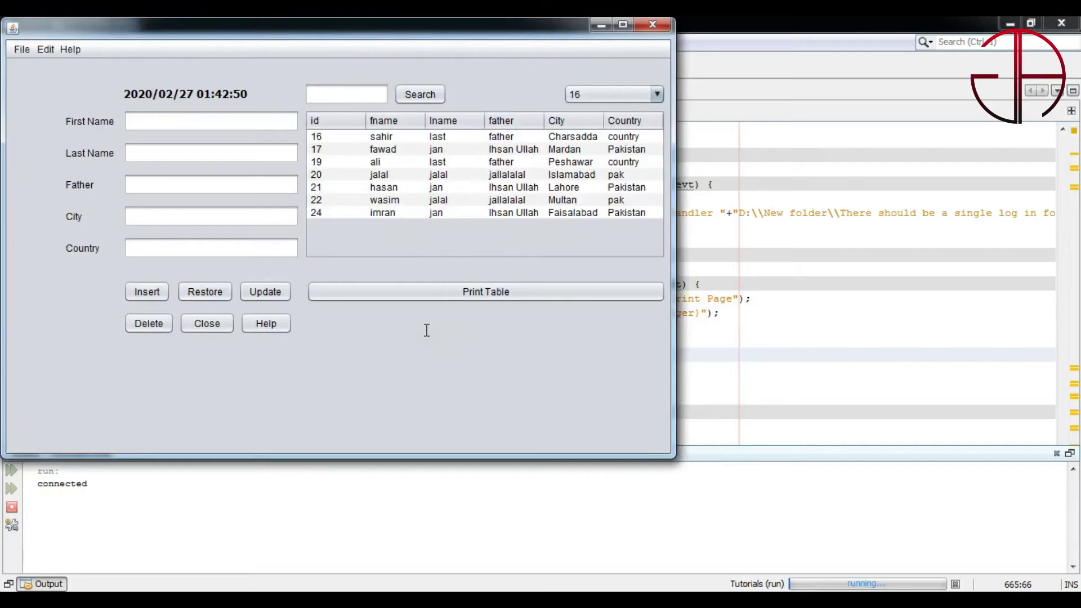
# Step: Start printing from the running app and choose Foxit Reader PDF Printer
pyautogui.click(487, 293)
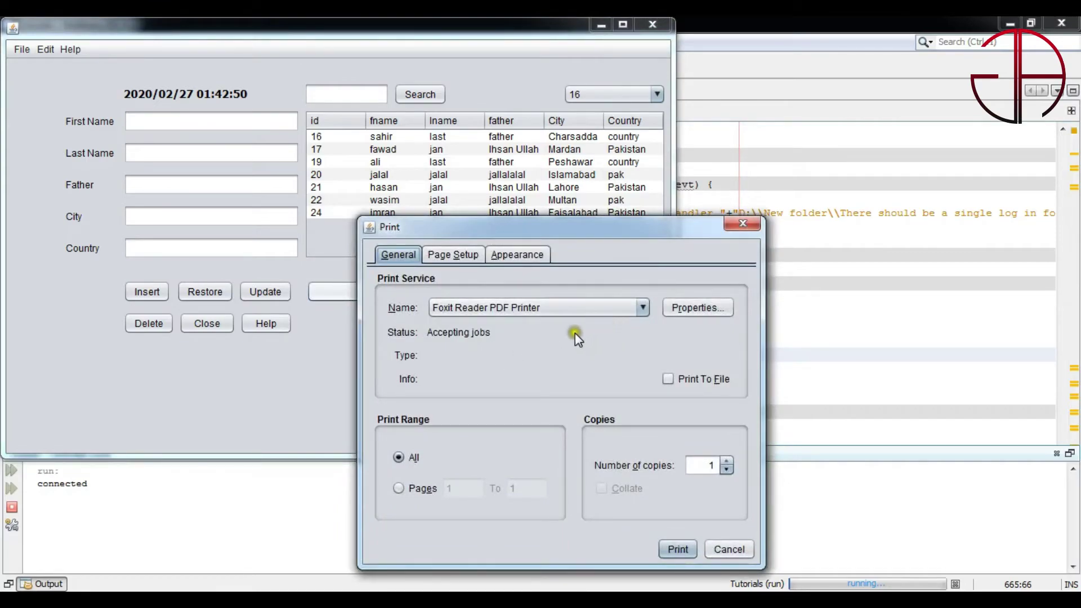
pyautogui.click(643, 309)
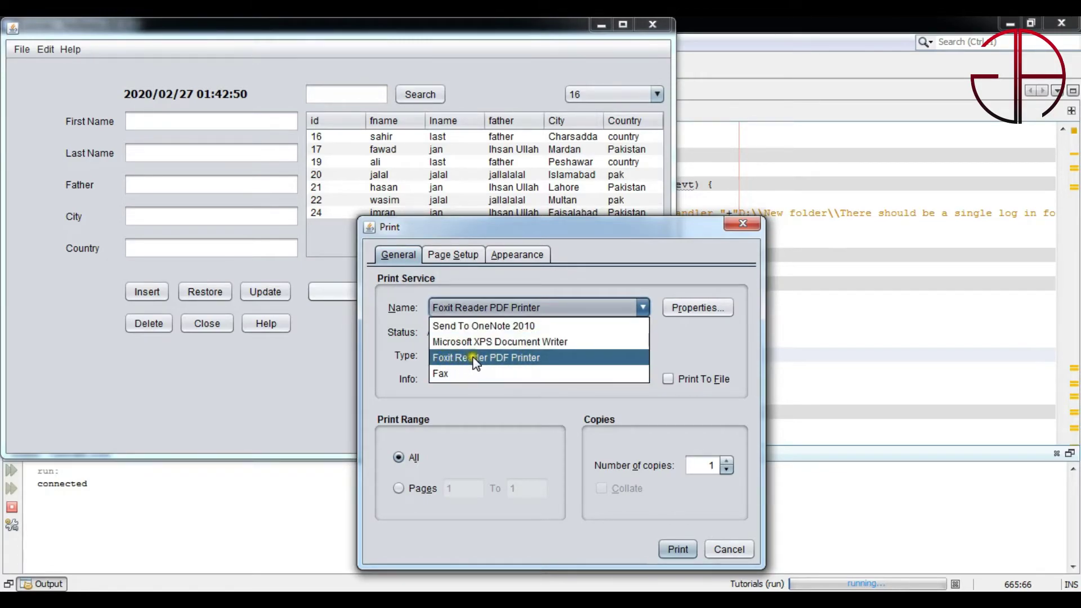
pyautogui.click(532, 362)
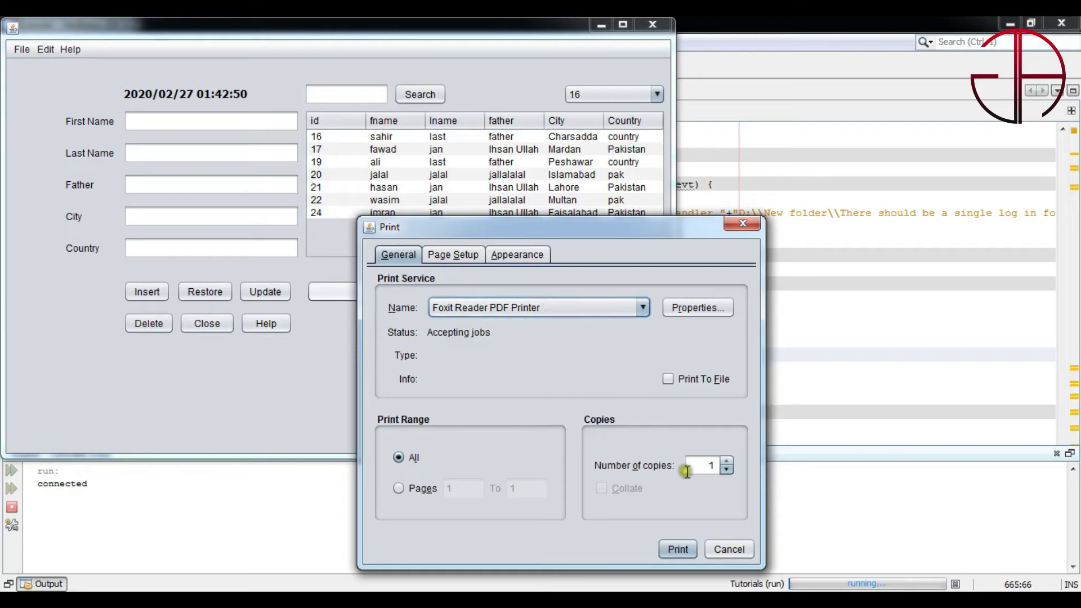
# Step: Review the Page Setup and Appearance settings, then send the table to print
pyautogui.click(455, 254)
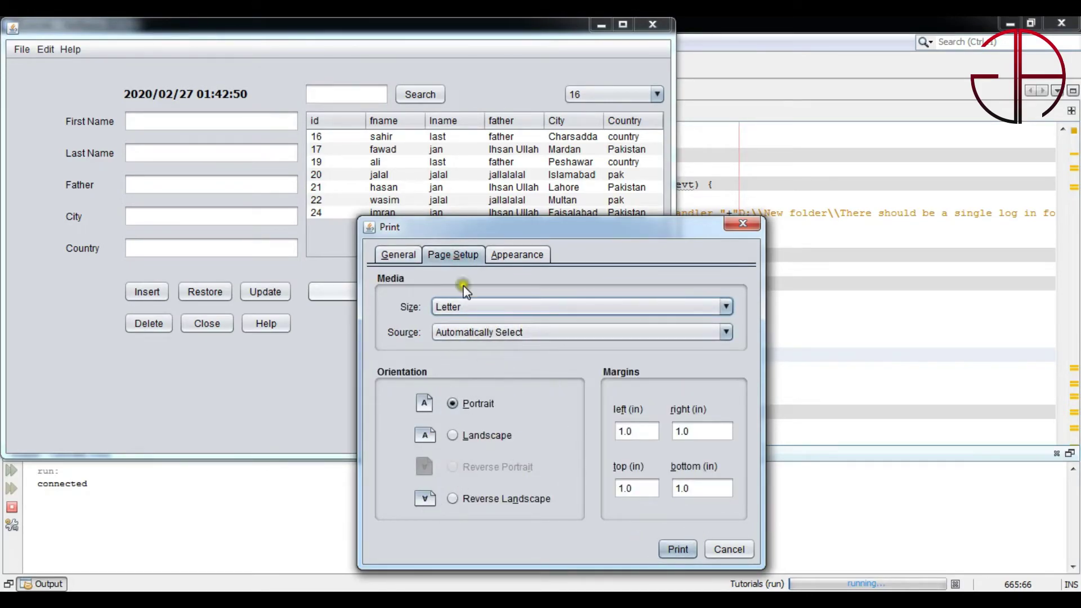
pyautogui.click(517, 255)
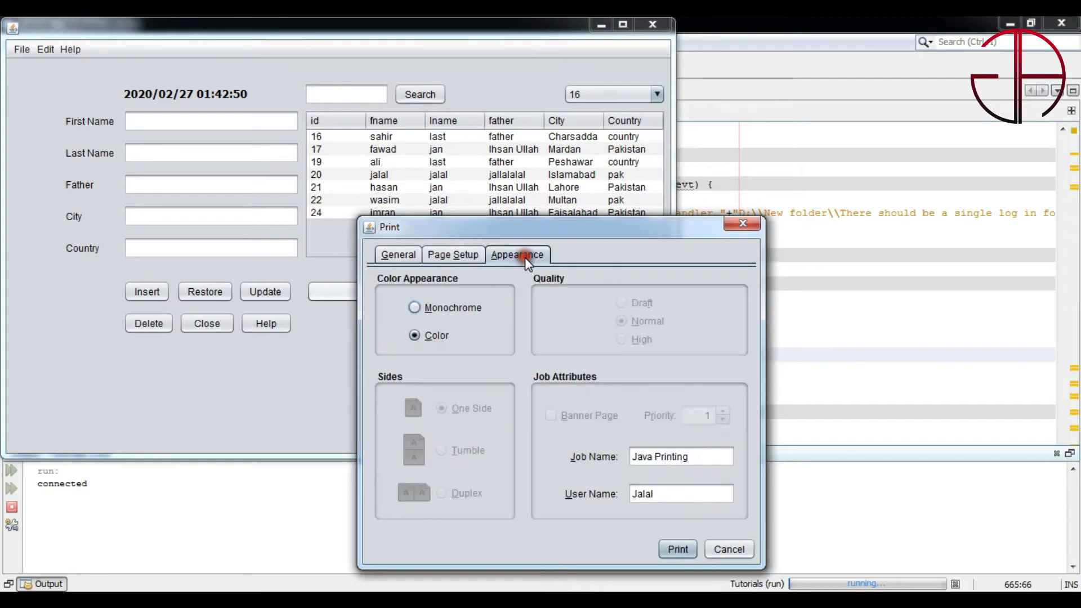
pyautogui.moveTo(667, 456); pyautogui.dragTo(701, 460)
pyautogui.click(667, 456)
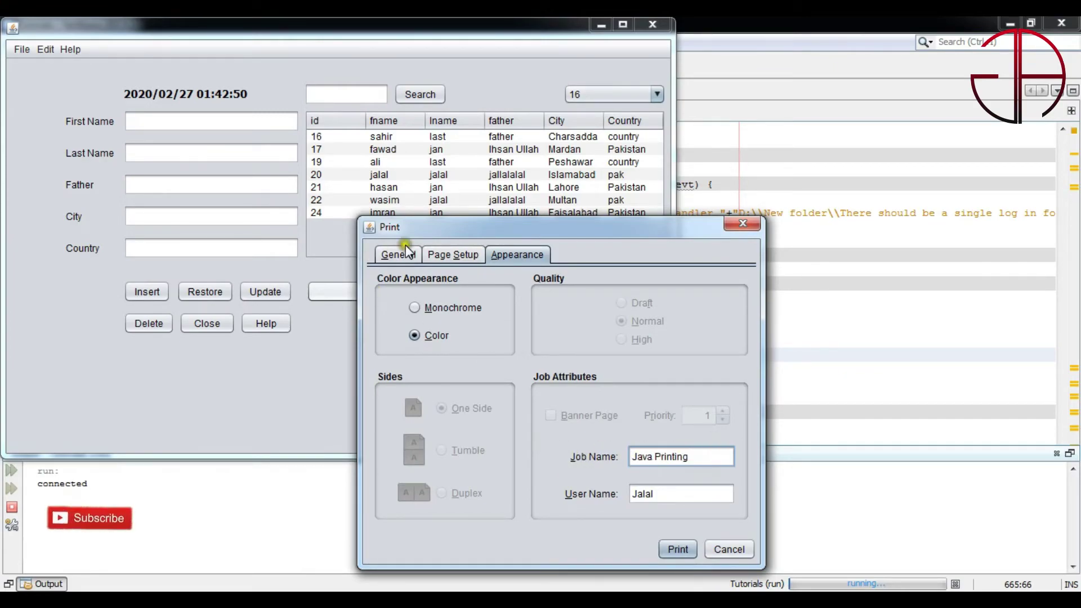
pyautogui.click(398, 254)
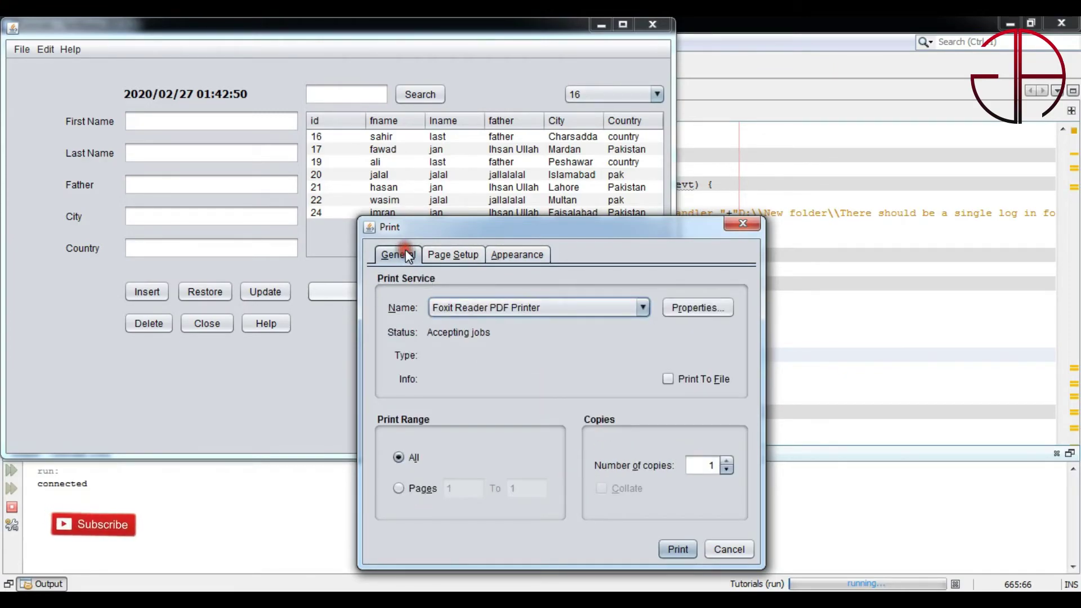
pyautogui.click(678, 549)
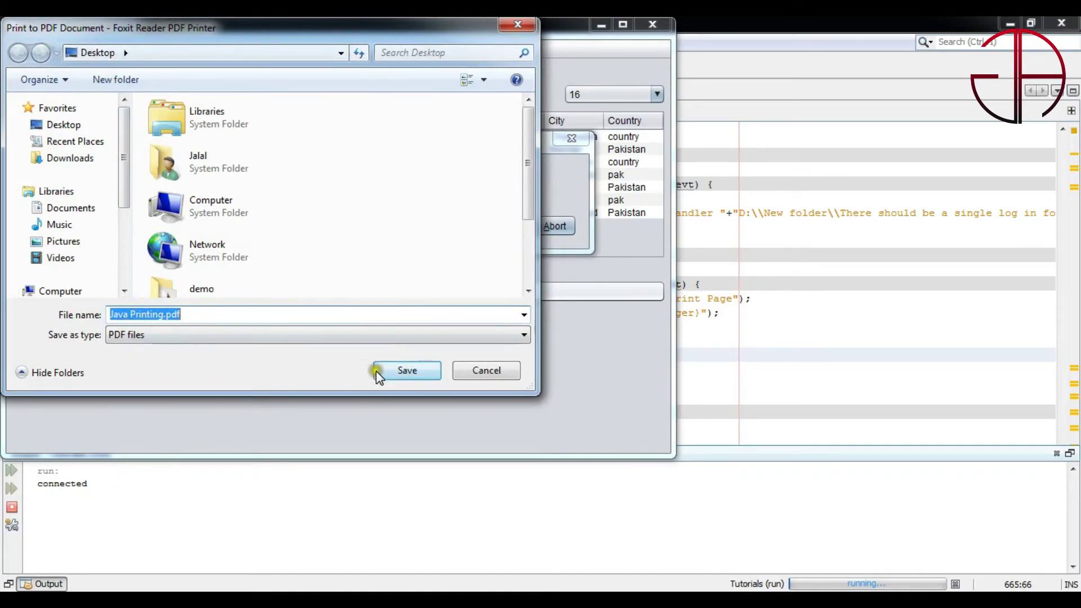
# Step: Save the printout as Java Printing.pdf on the Desktop
pyautogui.click(411, 372)
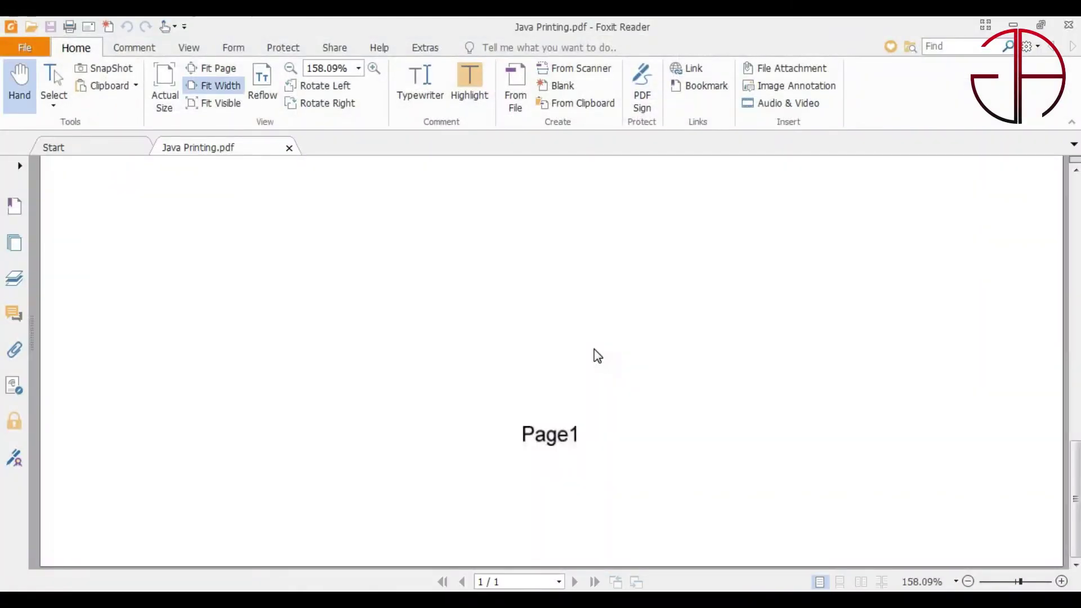
pyautogui.scroll(5, 551, 425)
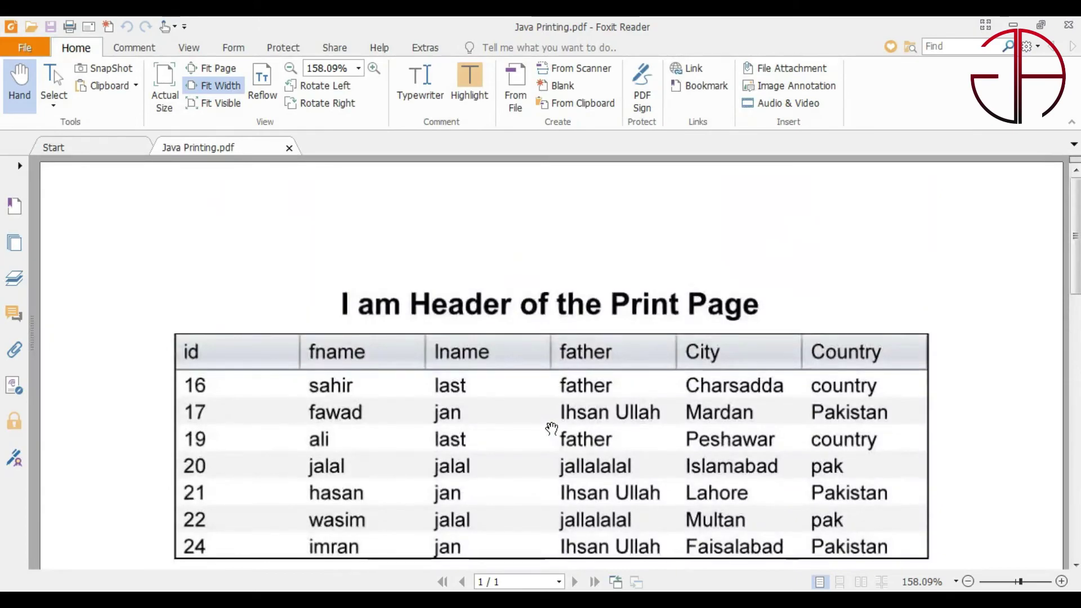
pyautogui.scroll(-1, 551, 429)
pyautogui.scroll(-1, 552, 428)
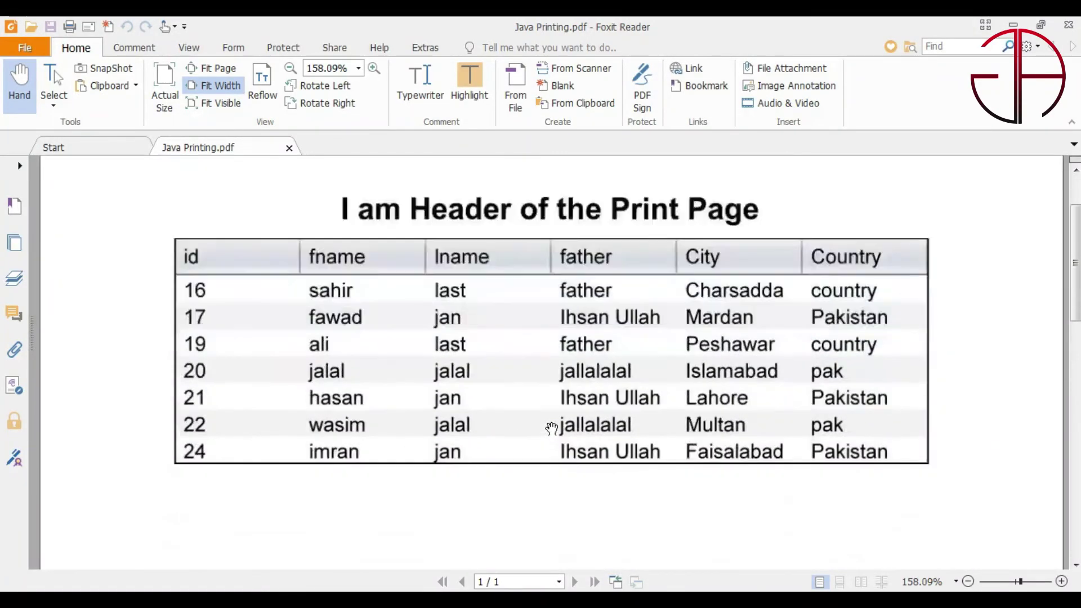
pyautogui.scroll(-1, 551, 428)
pyautogui.scroll(-2, 552, 428)
pyautogui.scroll(-3, 551, 428)
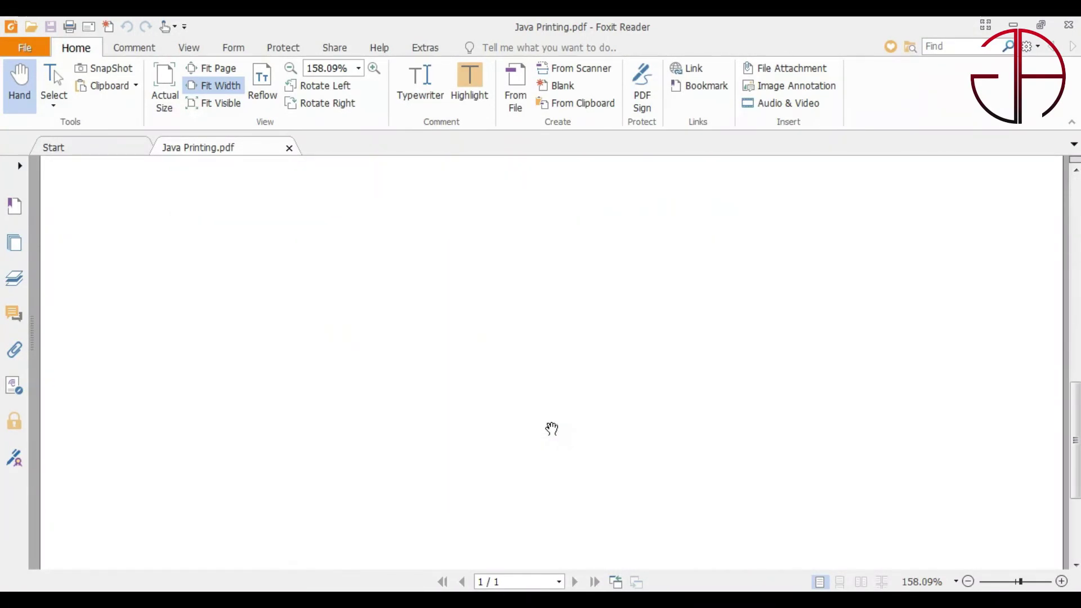
pyautogui.scroll(-2, 552, 428)
pyautogui.scroll(6, 551, 427)
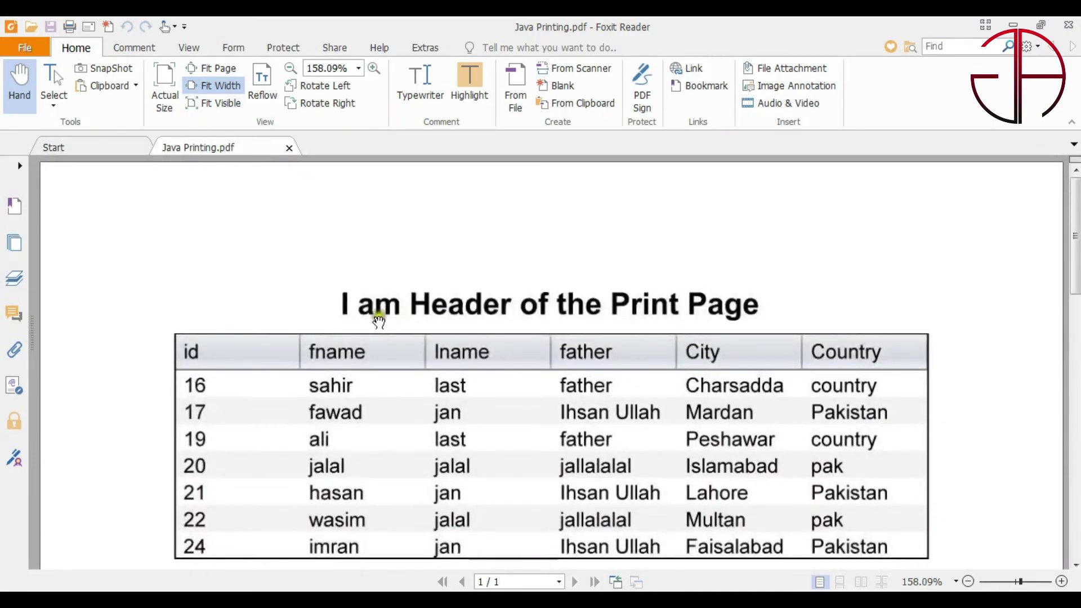
pyautogui.scroll(-5, 446, 483)
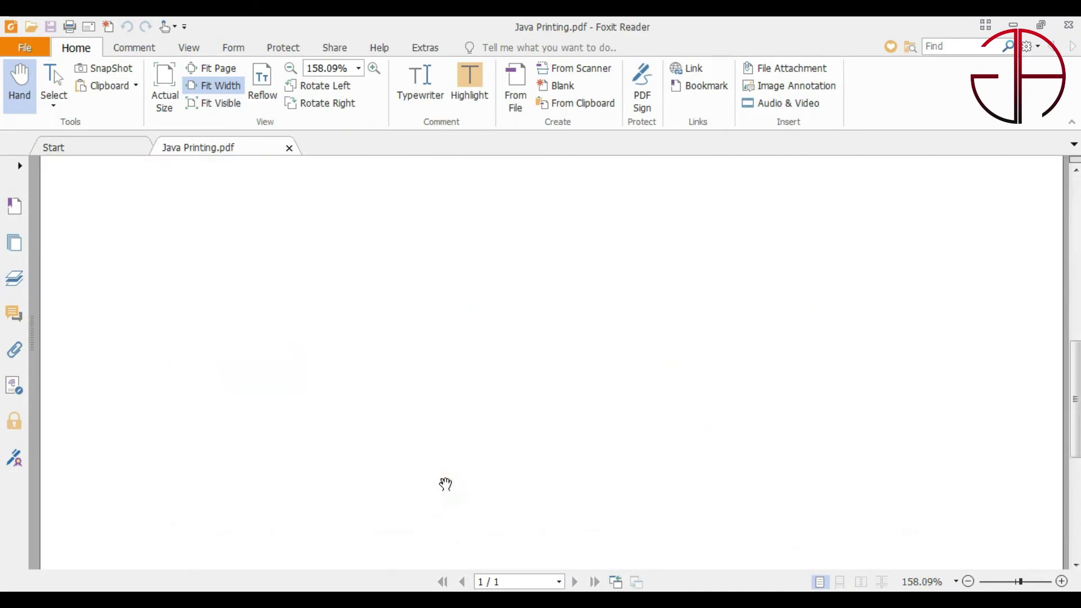
pyautogui.scroll(-2, 445, 483)
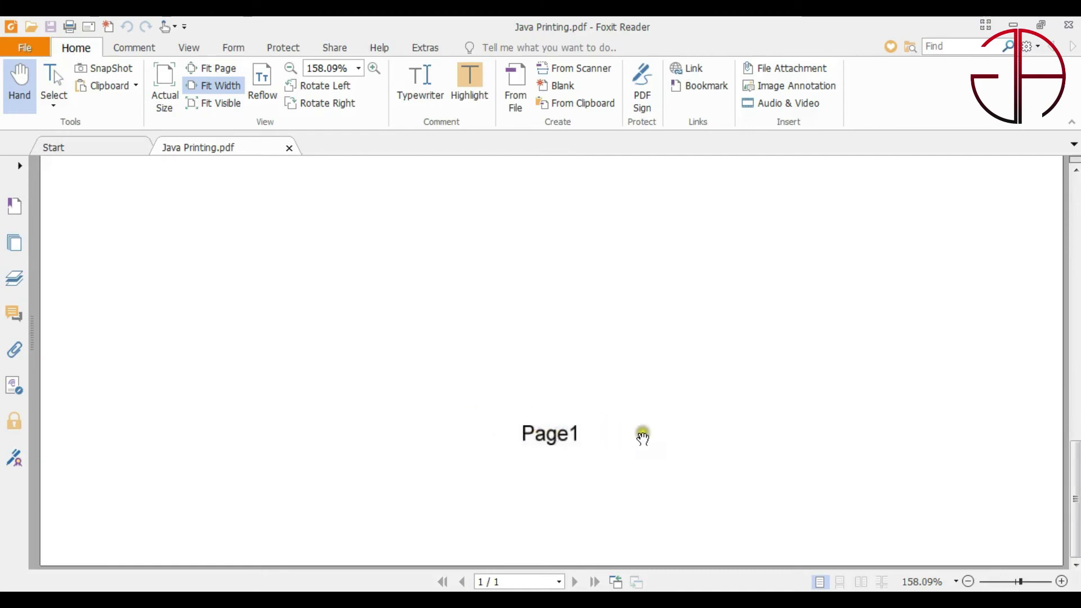
# Step: Restore the Java table app from its taskbar thumbnail, in front of Foxit Reader
pyautogui.click(792, 571)
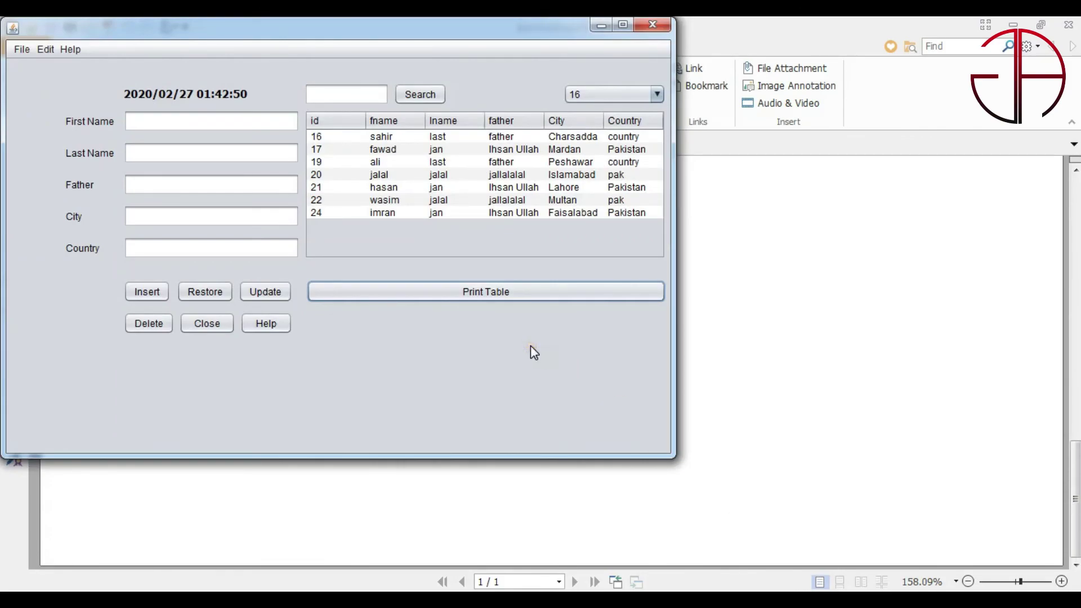